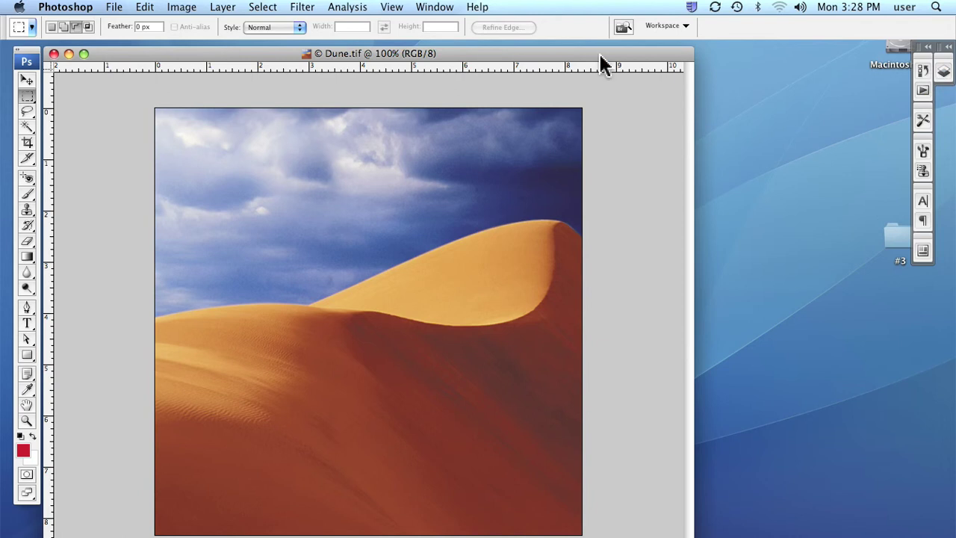
# - Show the Layers panel and place it floating beside the dune image
pyautogui.click(435, 9)
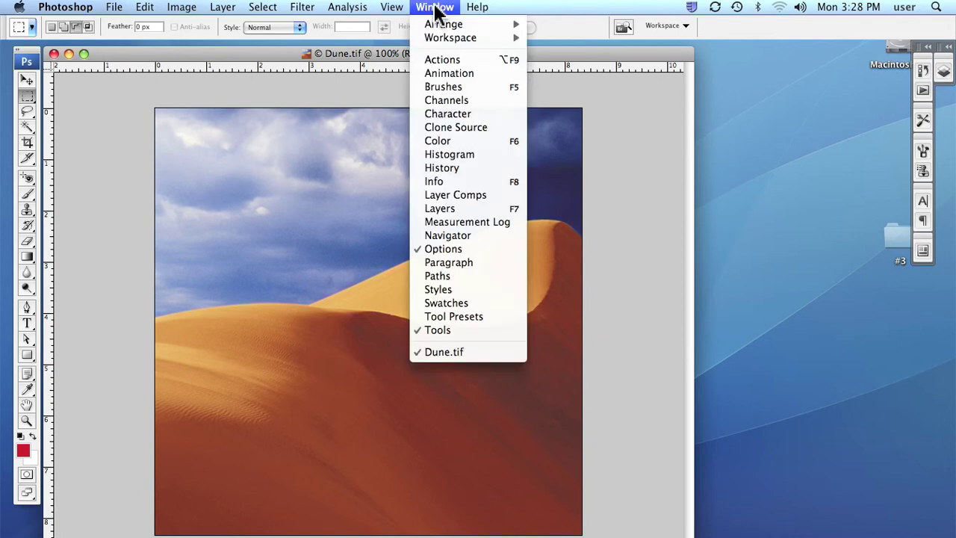
pyautogui.click(441, 211)
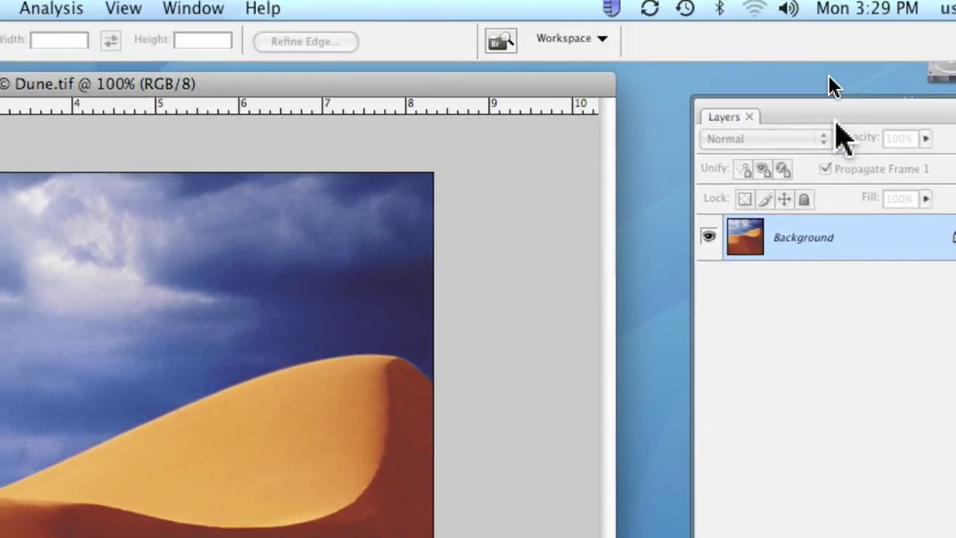
pyautogui.moveTo(822, 40); pyautogui.dragTo(792, 48)
pyautogui.moveTo(825, 135); pyautogui.dragTo(608, 154)
pyautogui.moveTo(737, 127); pyautogui.dragTo(737, 127)
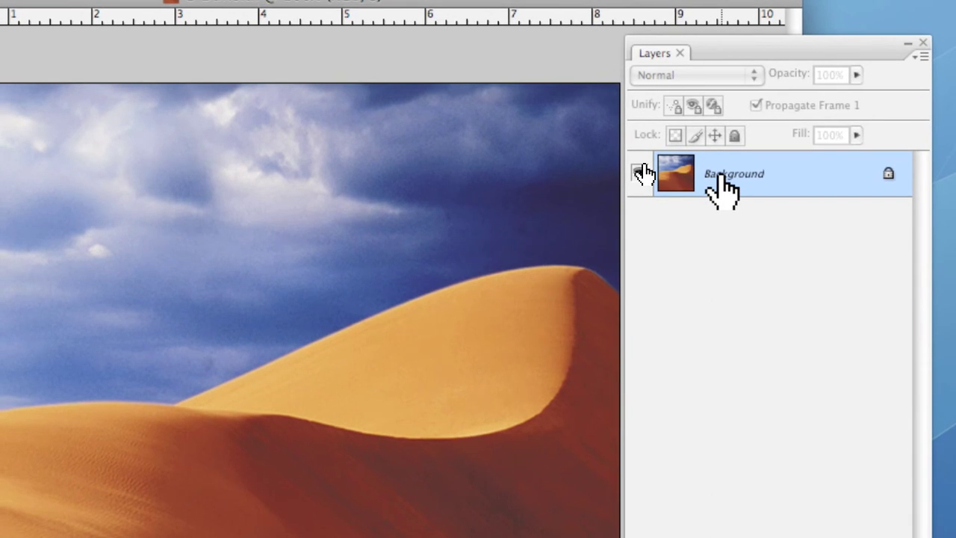
# - Convert the Background into a regular layer with a red color label, keeping Normal mode and 100% opacity
pyautogui.doubleClick(720, 185)
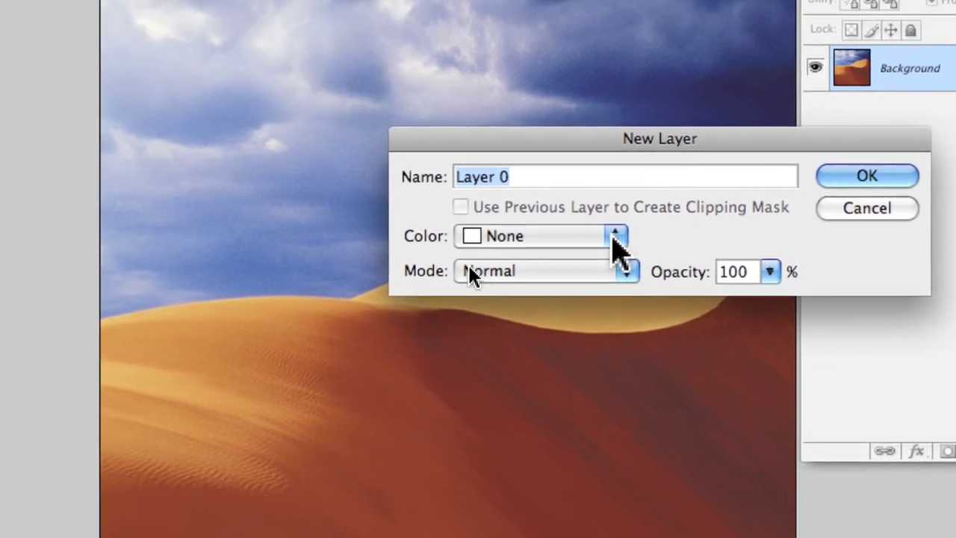
pyautogui.click(608, 233)
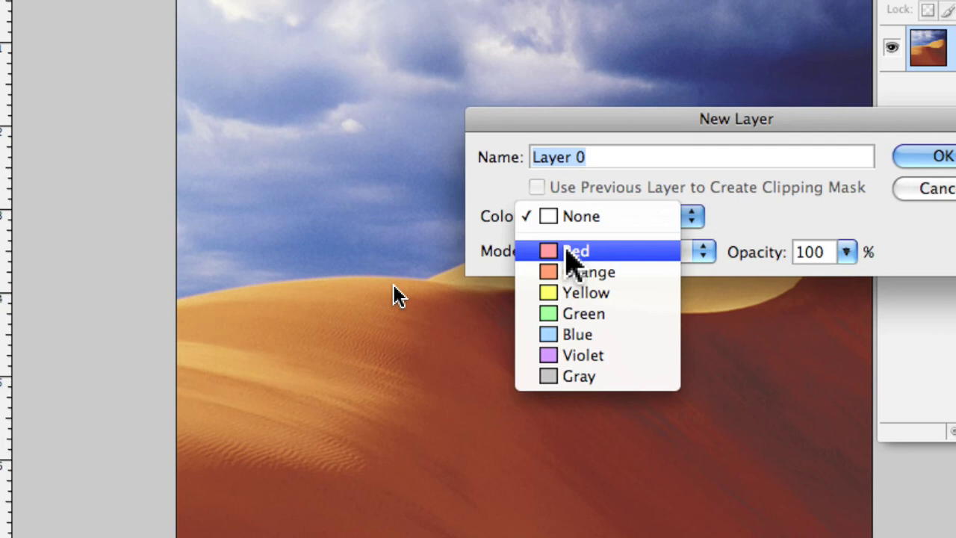
pyautogui.click(571, 251)
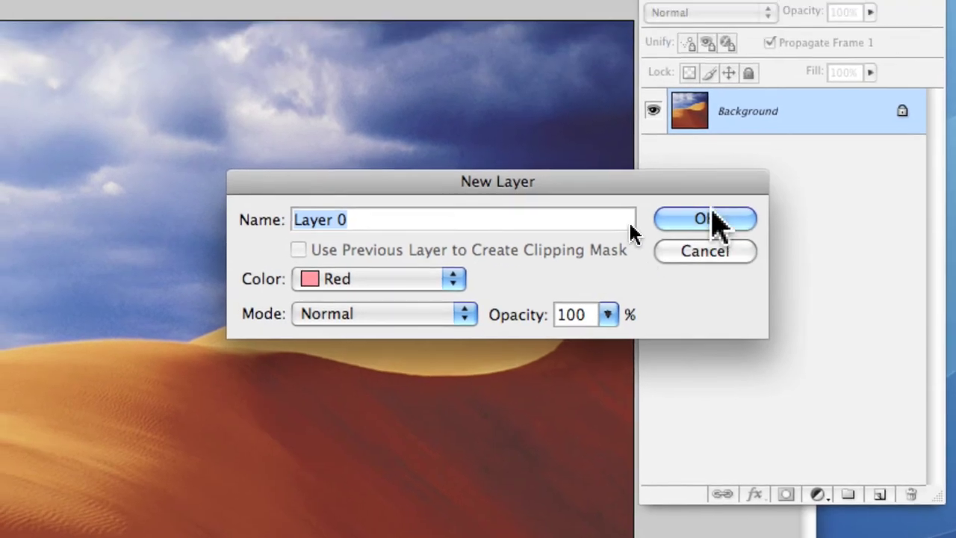
pyautogui.click(710, 216)
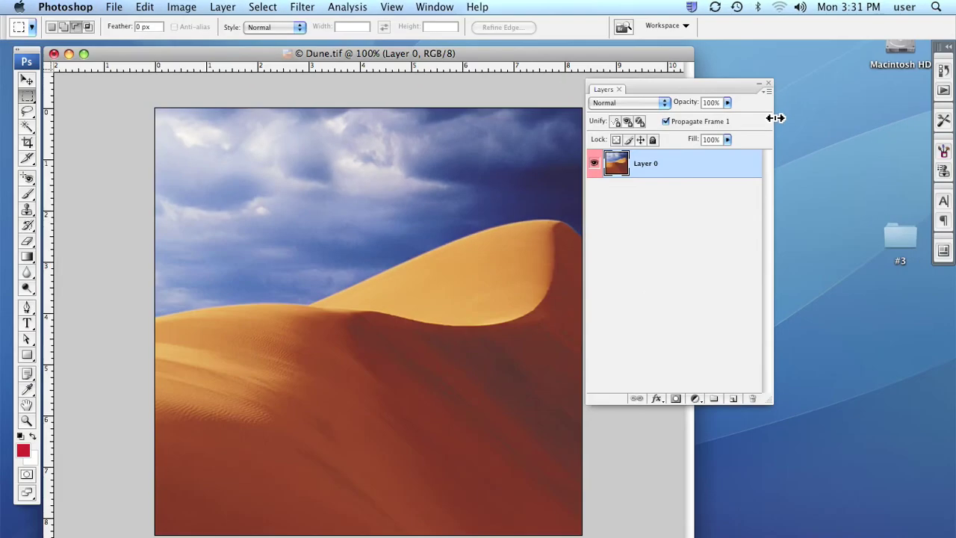
# - Open Ducky.tif from the Samples folder and move its window aside so the dune image is accessible
pyautogui.press('super+o')
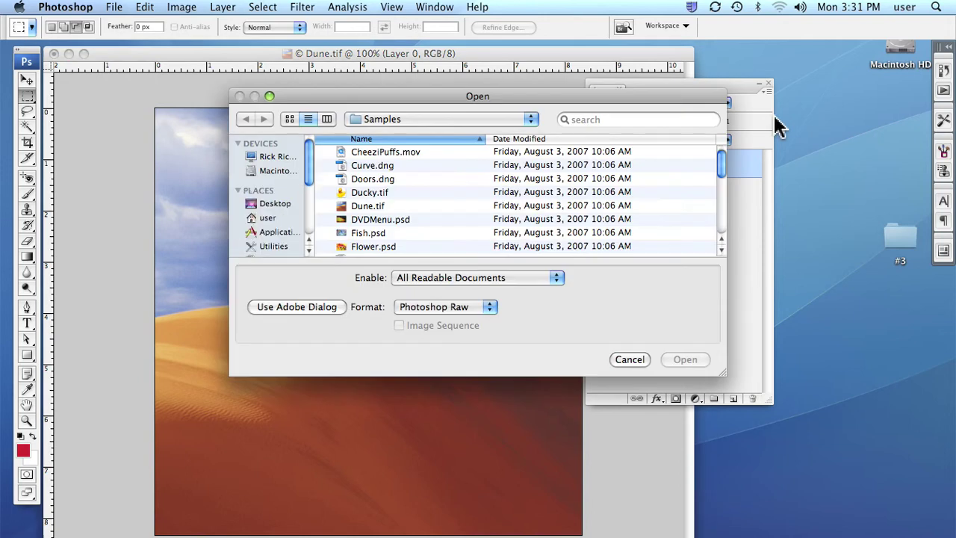
pyautogui.doubleClick(340, 192)
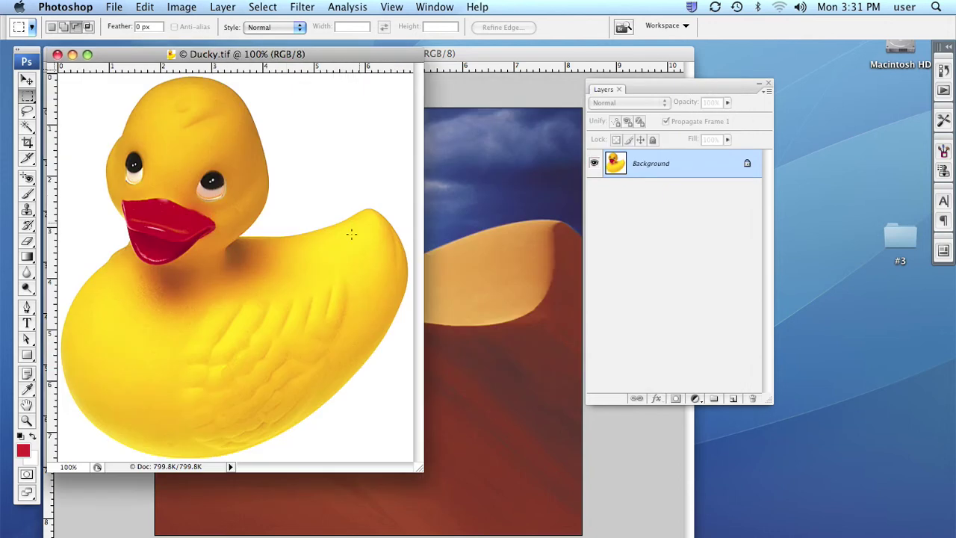
pyautogui.moveTo(111, 60); pyautogui.dragTo(435, 226)
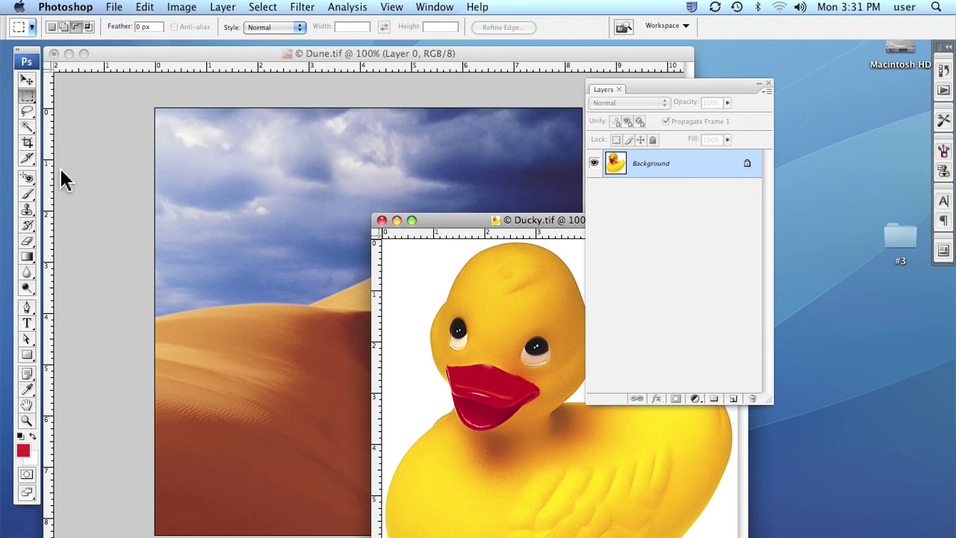
# - Copy the duck image into the Dune.tif document as a new layer with the Move tool
pyautogui.click(27, 81)
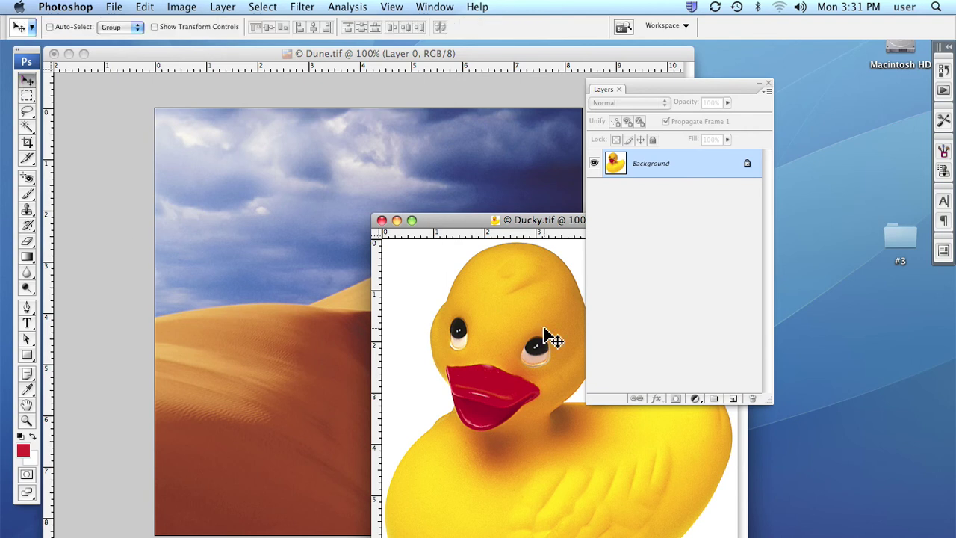
pyautogui.moveTo(554, 339); pyautogui.dragTo(337, 224)
pyautogui.moveTo(333, 217); pyautogui.dragTo(333, 219)
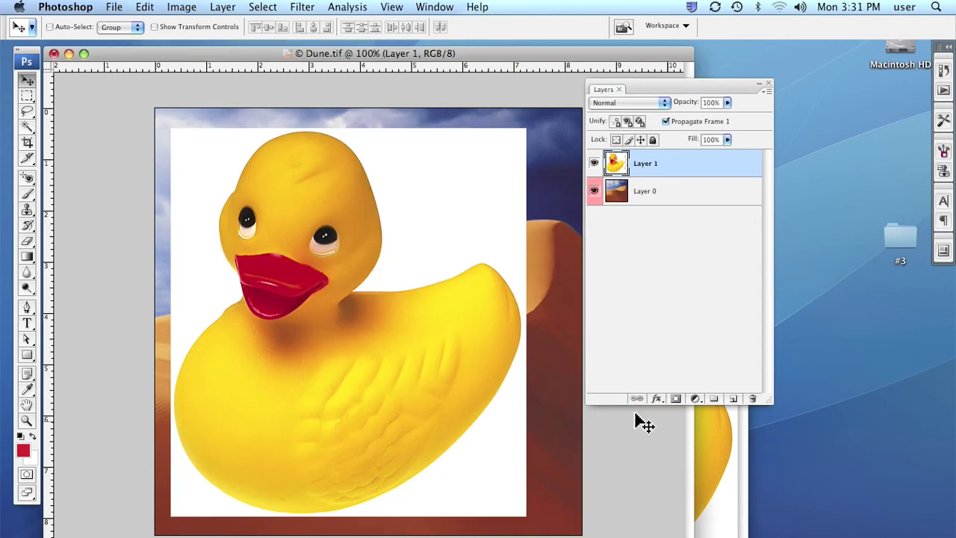
# - Close the Ducky.tif document and shift the duck layer slightly down and to the left over the dune
pyautogui.click(746, 457)
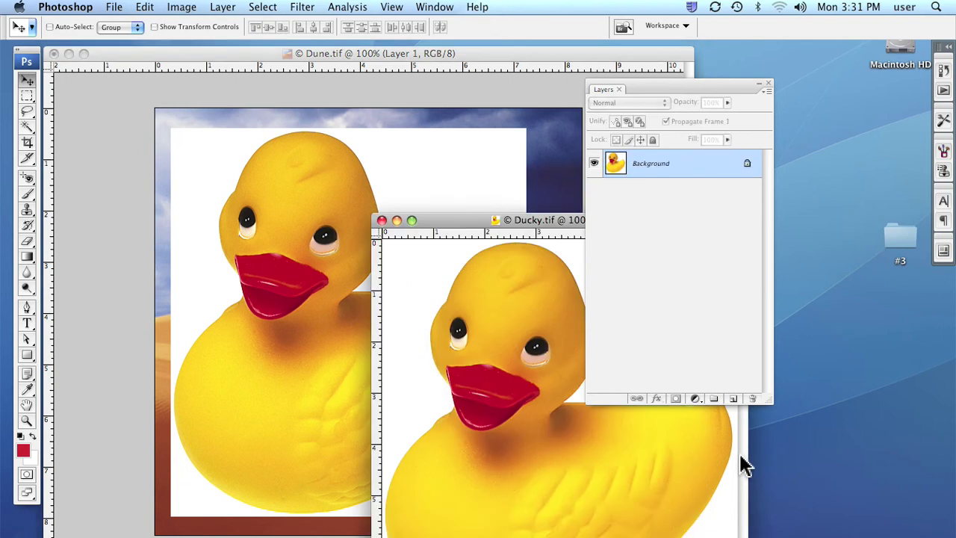
pyautogui.click(381, 220)
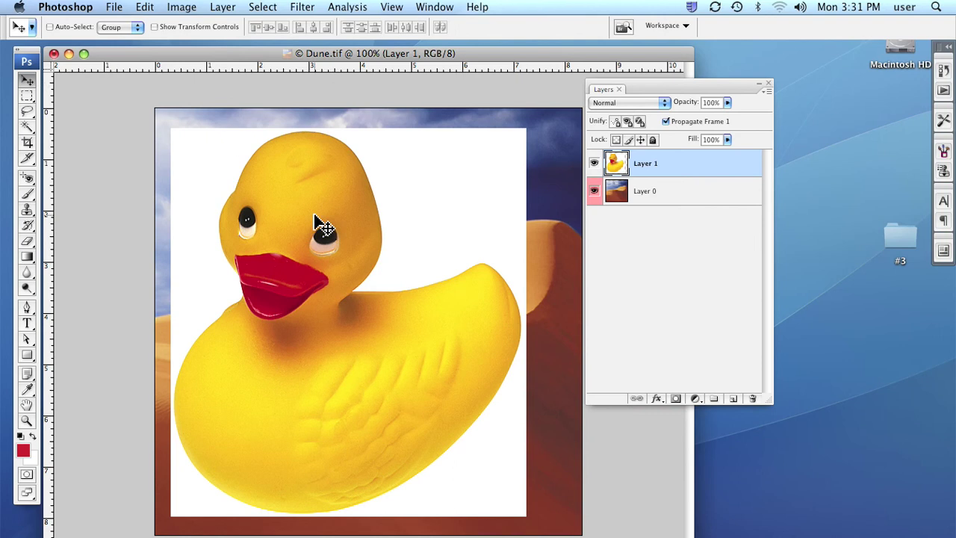
pyautogui.moveTo(318, 224)
pyautogui.mouseDown()
pyautogui.moveTo(392, 267)
pyautogui.moveTo(466, 336)
pyautogui.moveTo(316, 252)
pyautogui.moveTo(312, 238)
pyautogui.mouseUp()
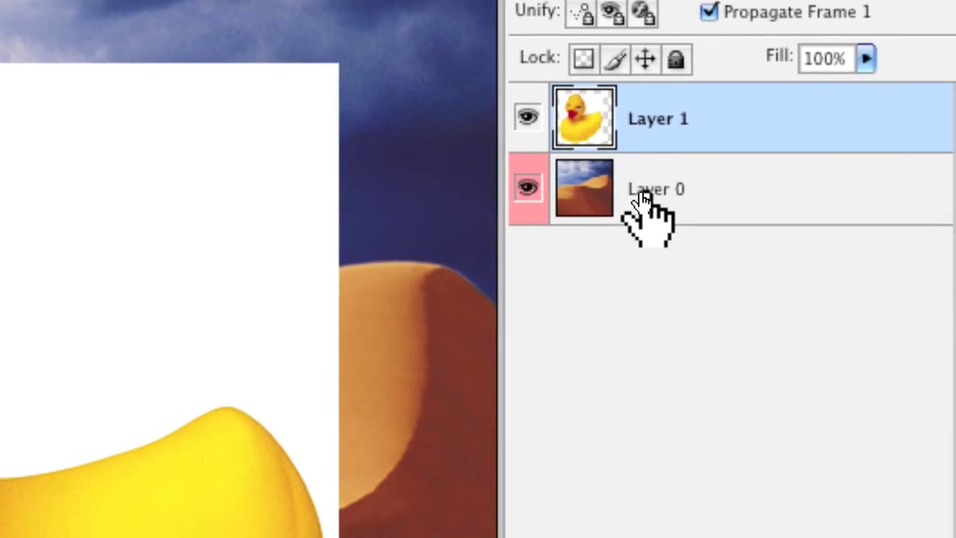
# - Rename the dune image's layer, Layer 0, as "dune"
pyautogui.doubleClick(646, 208)
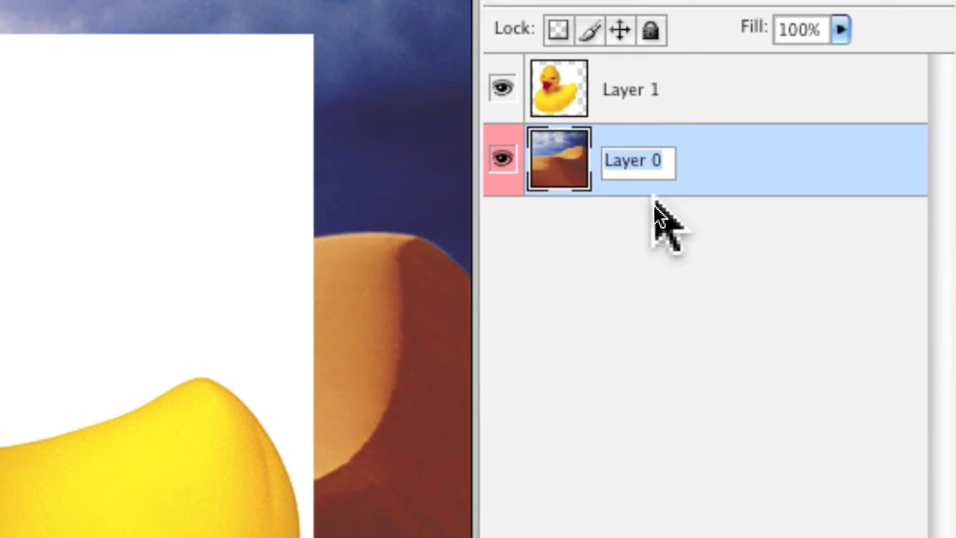
pyautogui.write('dun')
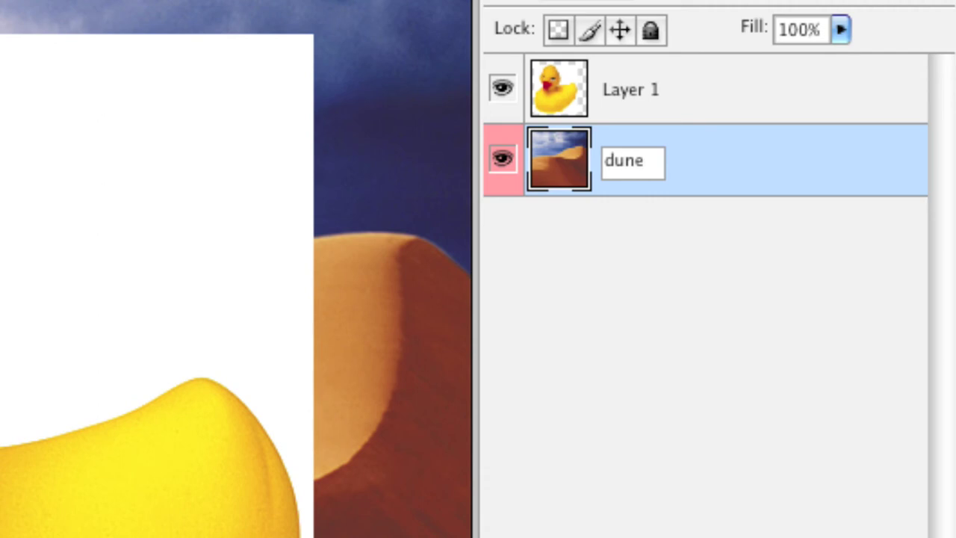
pyautogui.write('e')
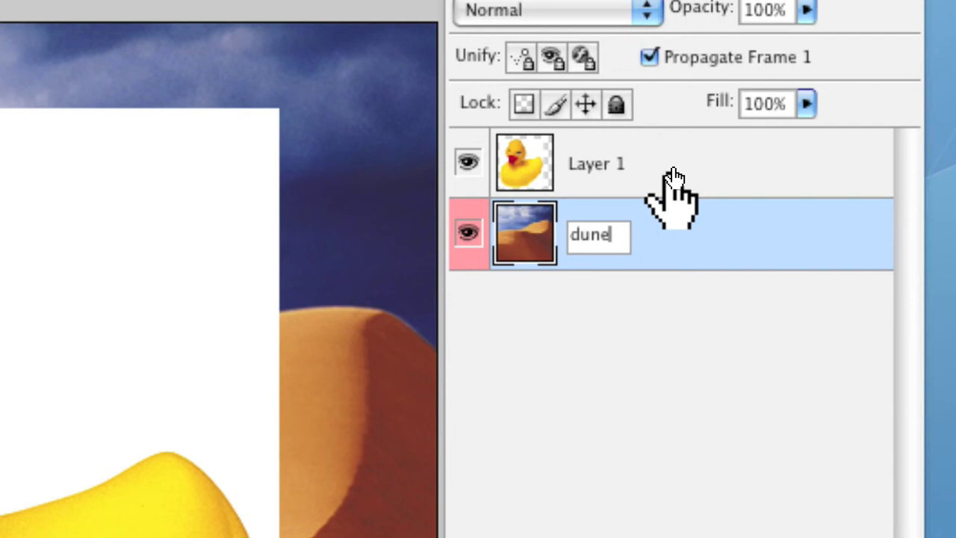
# - Set the duck layer's color label to Green in its Layer Properties
pyautogui.click(672, 173)
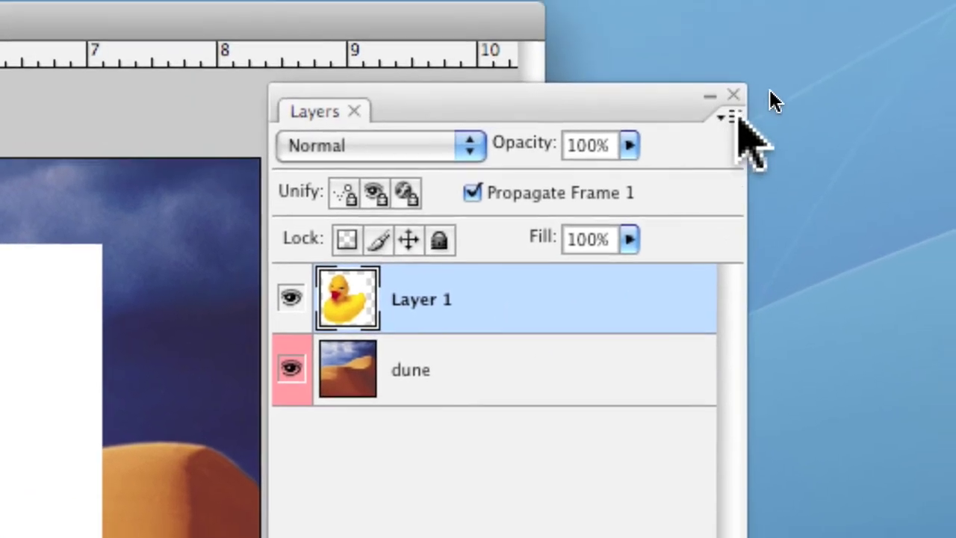
pyautogui.click(733, 117)
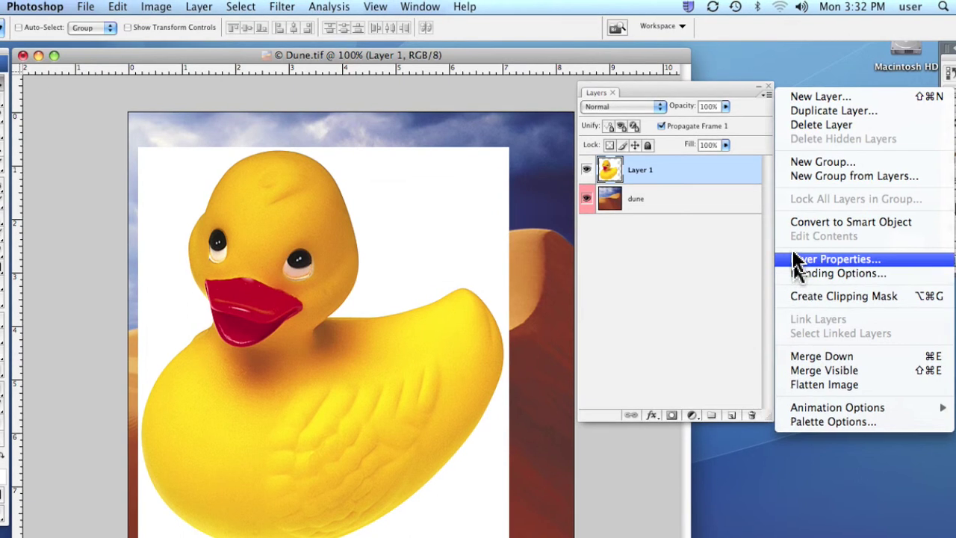
pyautogui.click(798, 259)
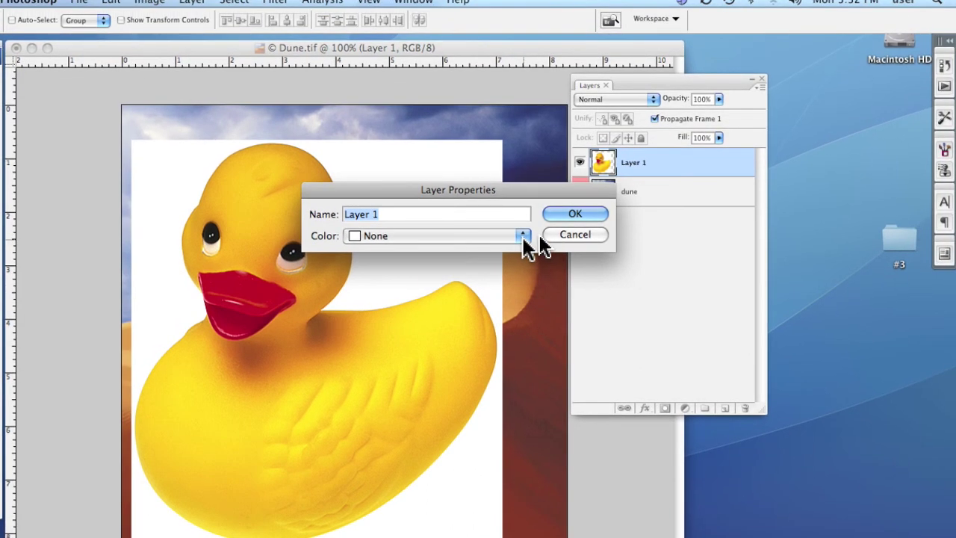
pyautogui.click(524, 236)
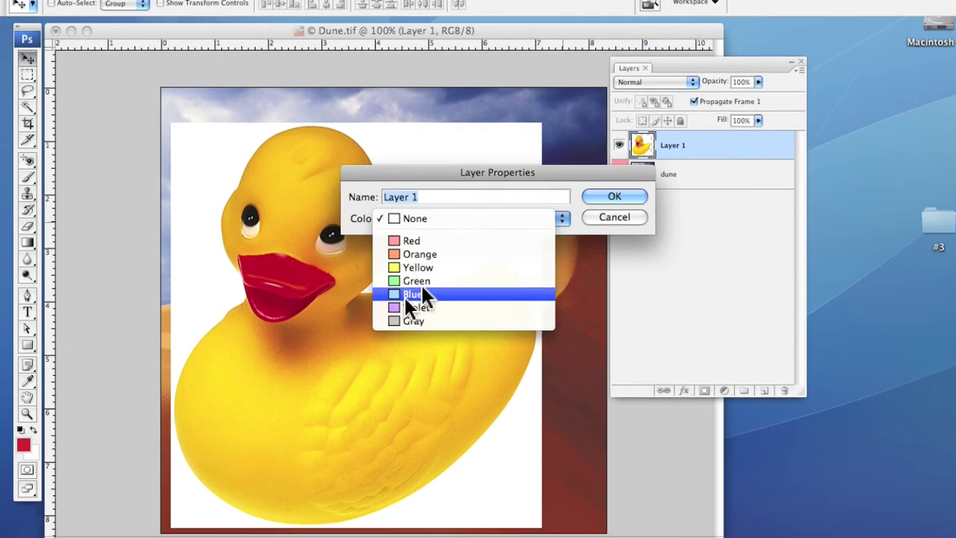
pyautogui.click(407, 287)
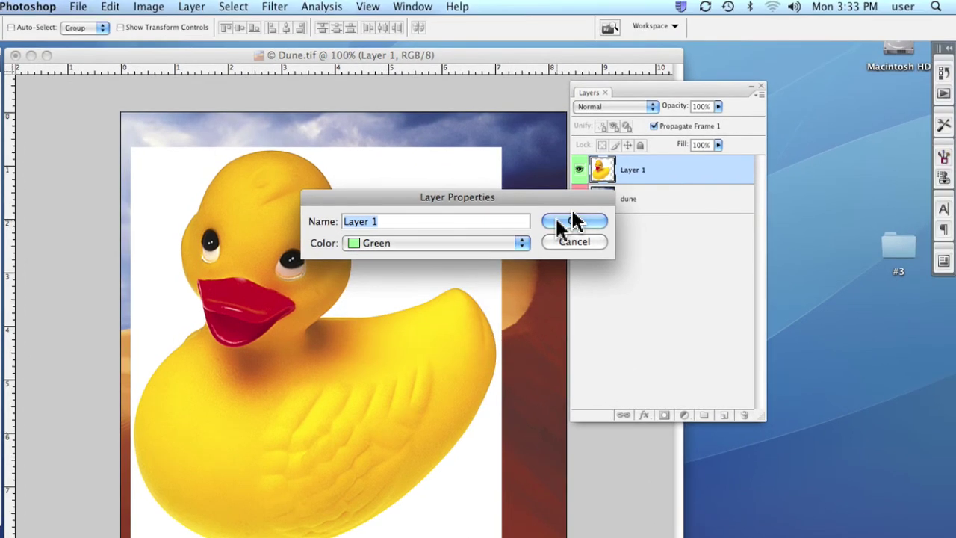
pyautogui.click(572, 218)
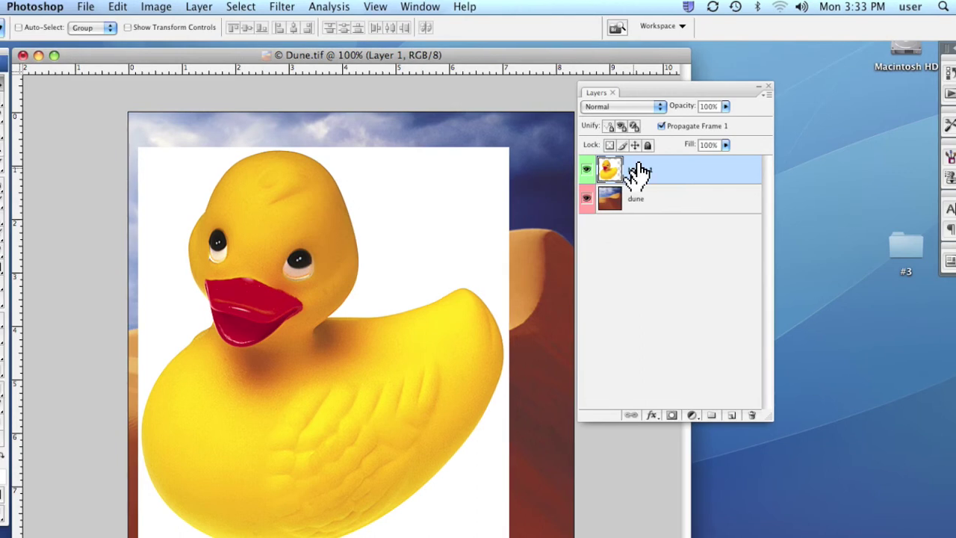
pyautogui.doubleClick(638, 170)
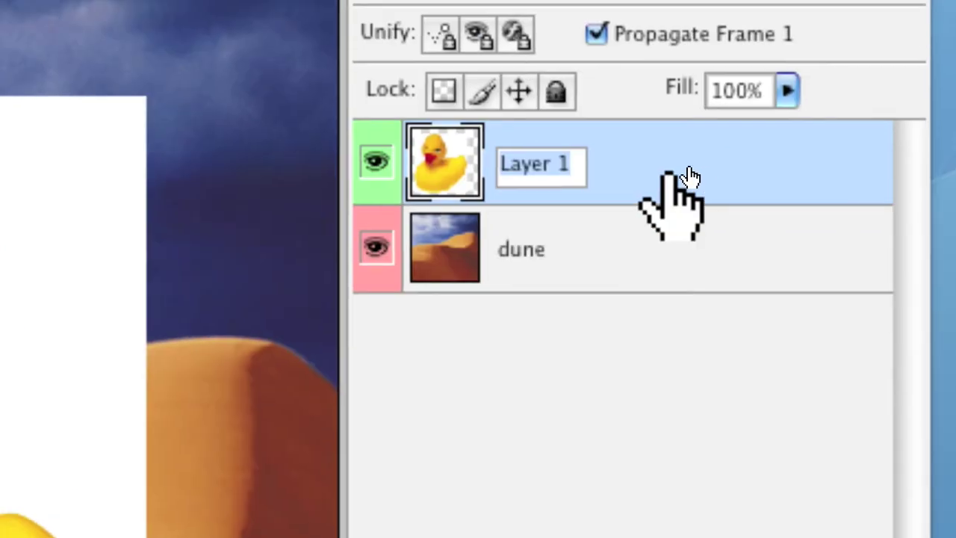
pyautogui.press('Return')
pyautogui.rightClick(675, 174)
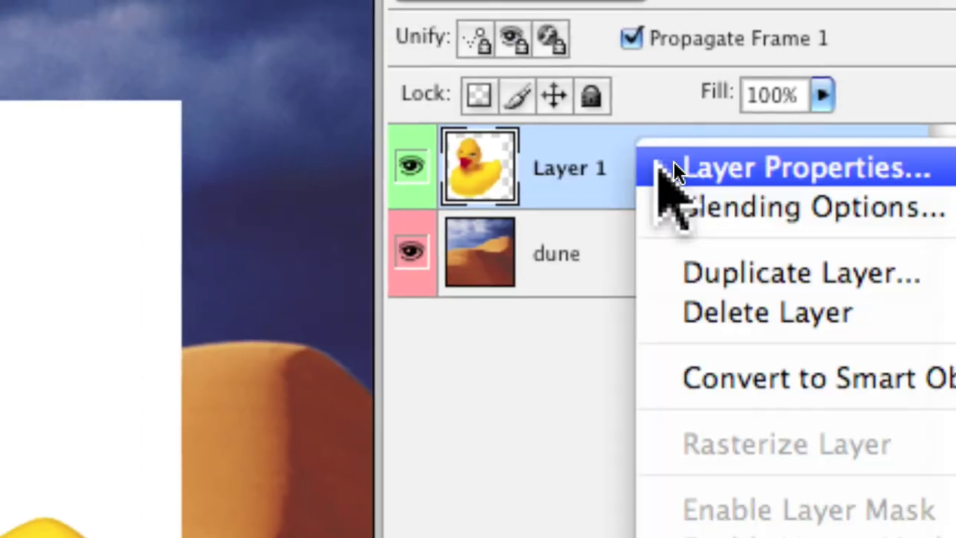
pyautogui.click(674, 171)
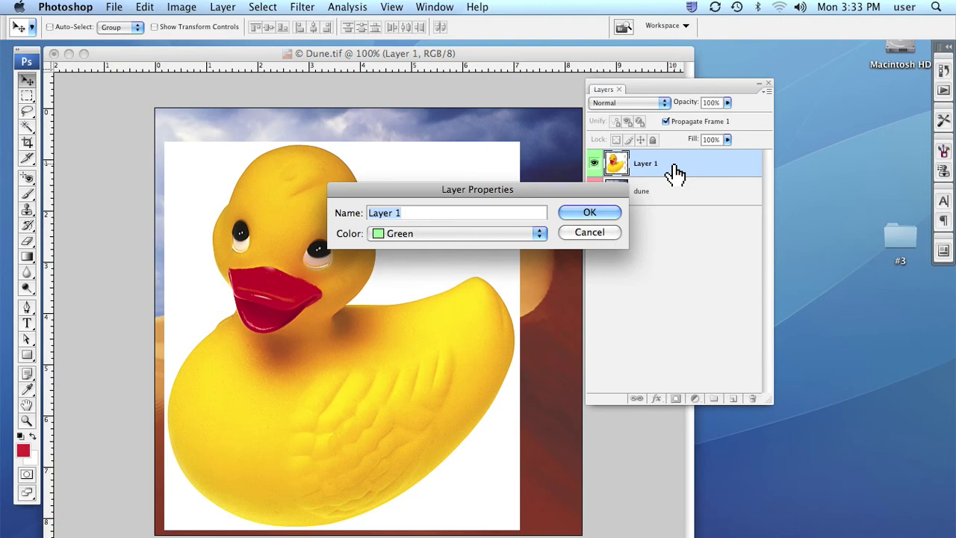
pyautogui.click(599, 234)
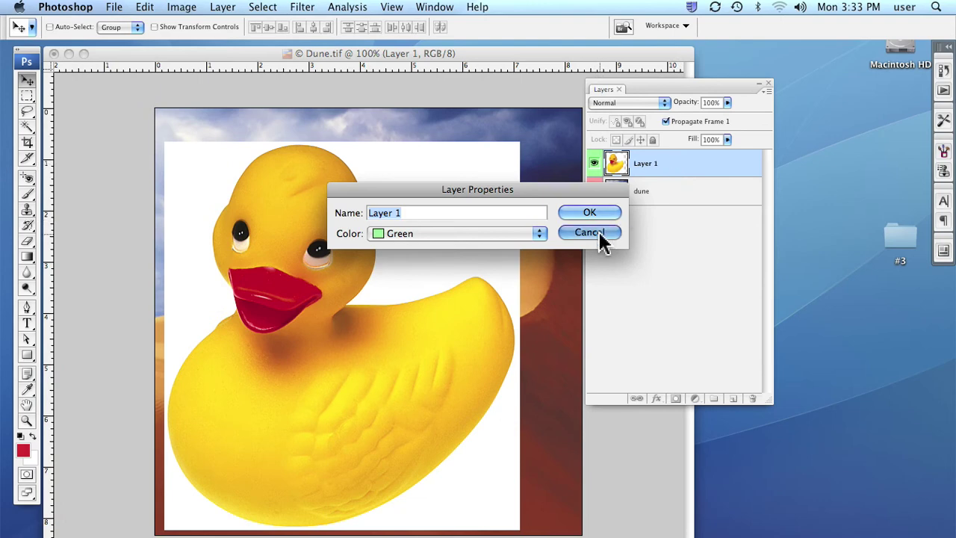
# - Rename the green-labelled layer as "duck" through its Layer Properties
pyautogui.rightClick(657, 173)
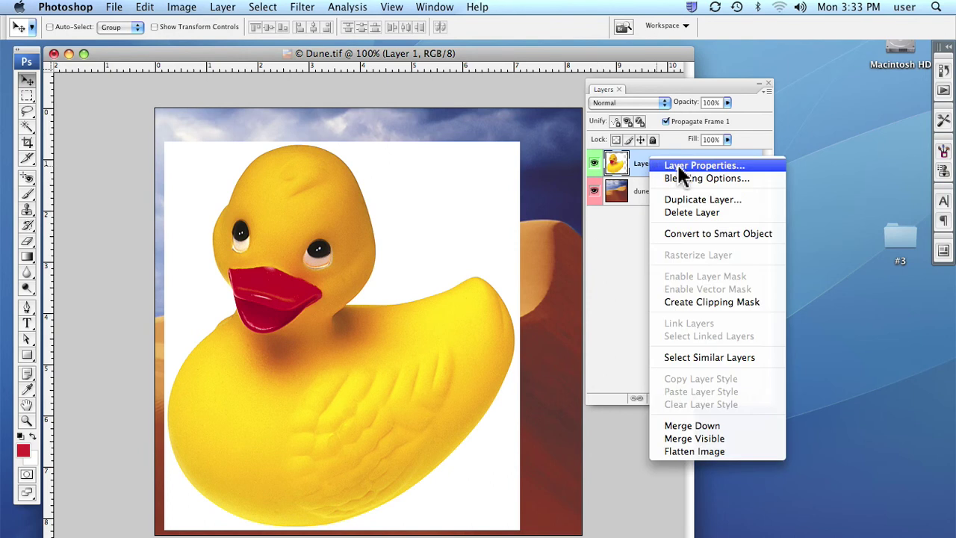
pyautogui.click(678, 167)
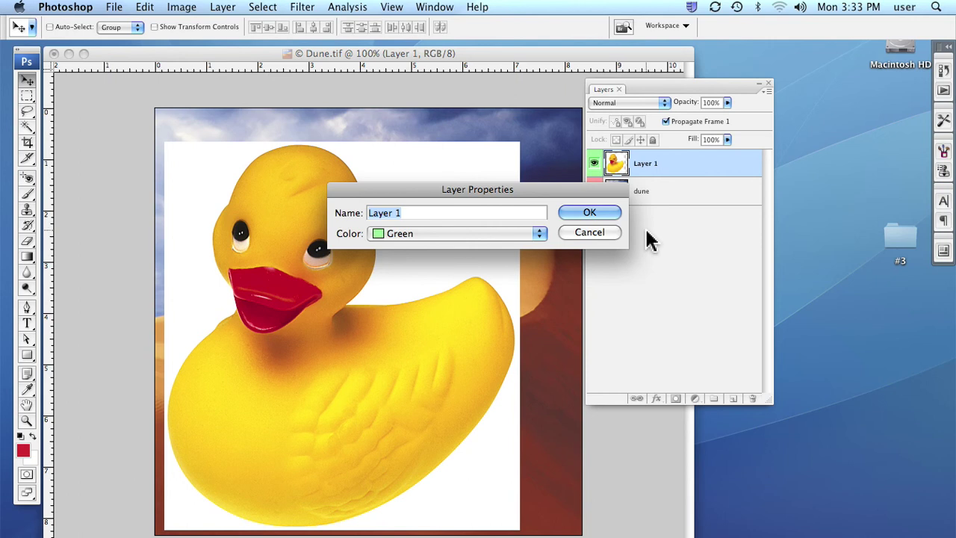
pyautogui.write('duck')
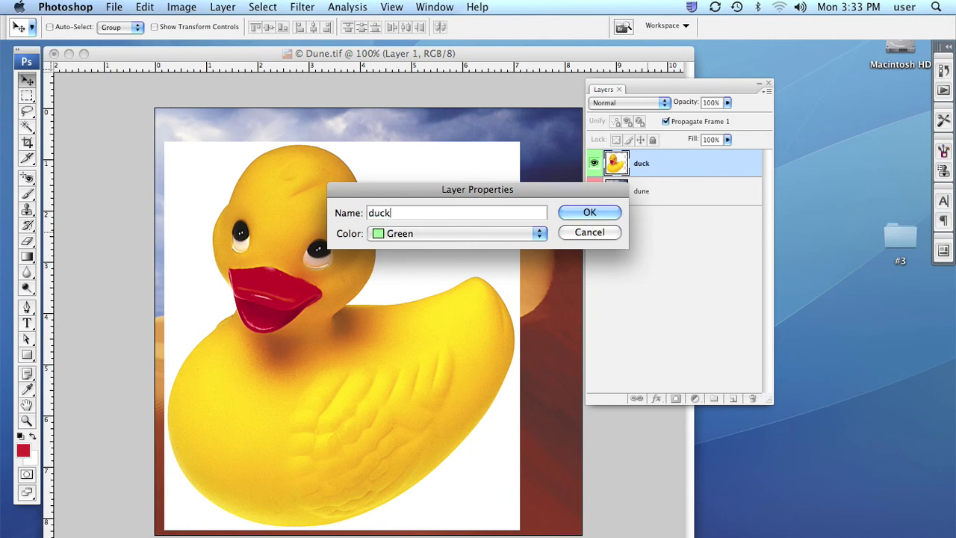
pyautogui.click(589, 213)
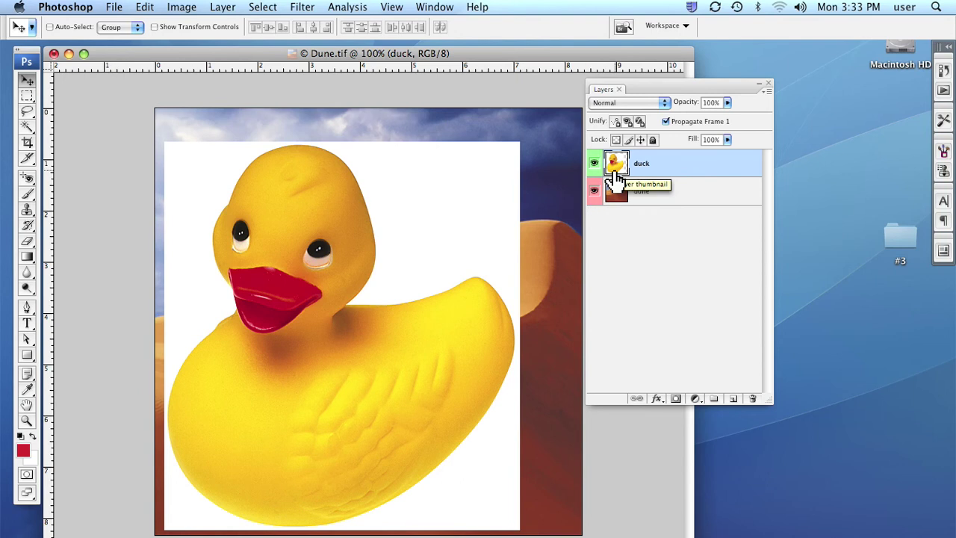
# - Select the white background around the duck with the Magic Wand at tolerance 50 and delete it
pyautogui.click(27, 128)
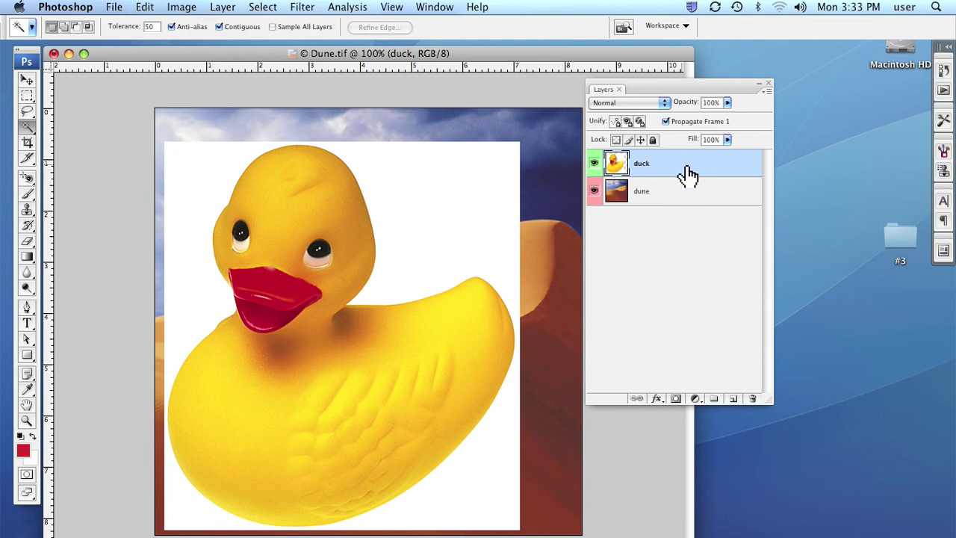
pyautogui.click(418, 224)
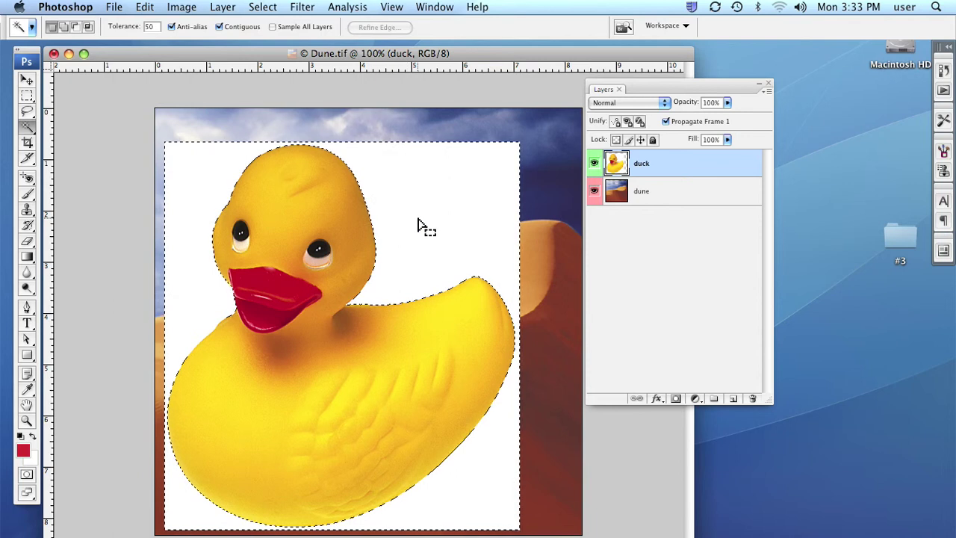
pyautogui.press('Delete')
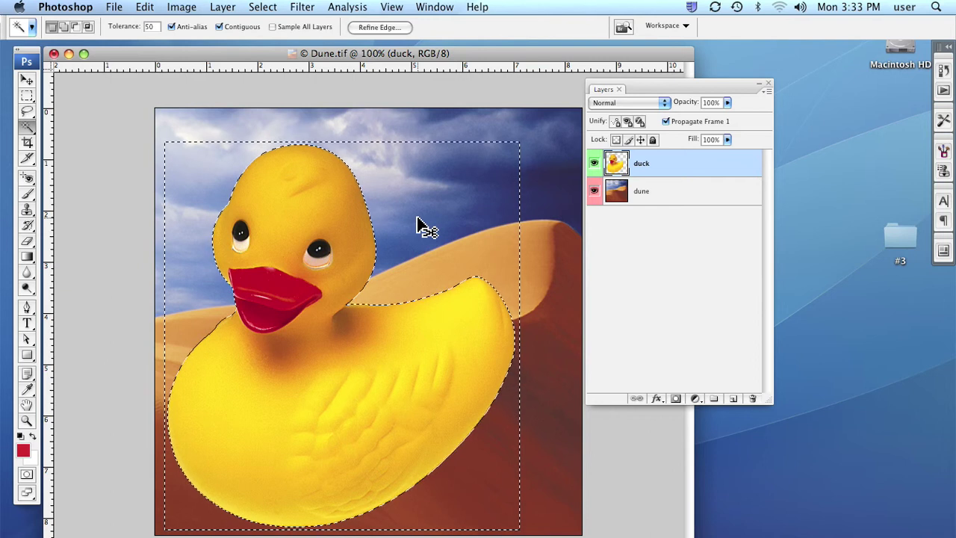
# - Deselect the area around the duck
pyautogui.press('super+d')
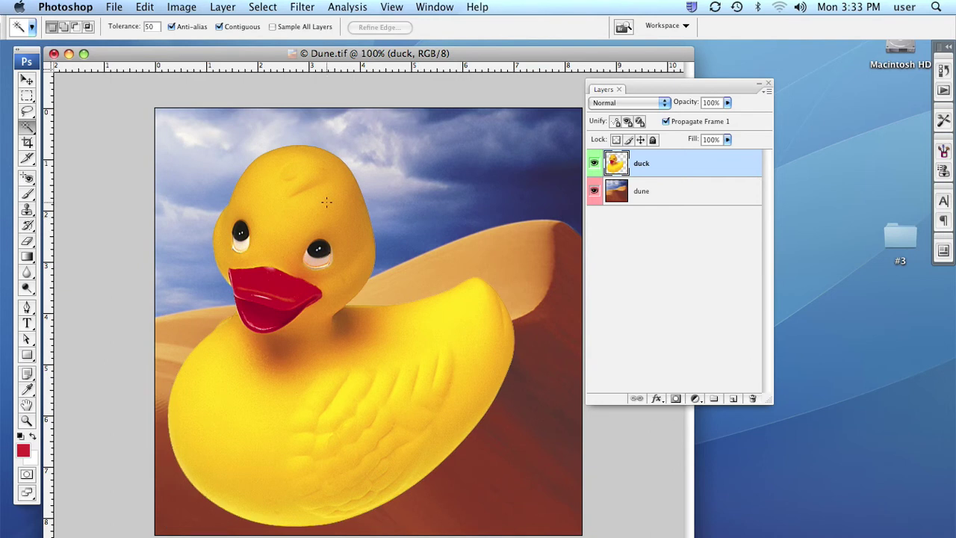
pyautogui.click(28, 82)
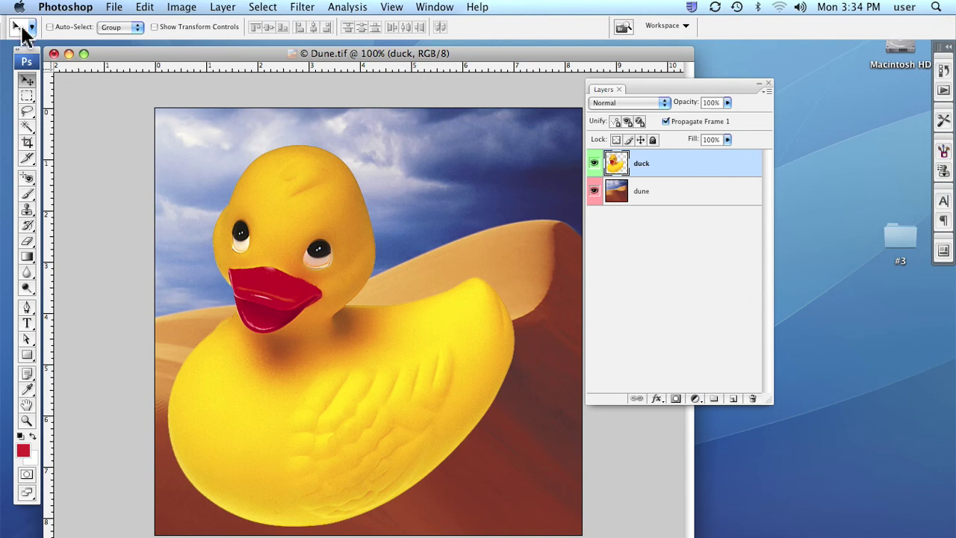
pyautogui.click(27, 96)
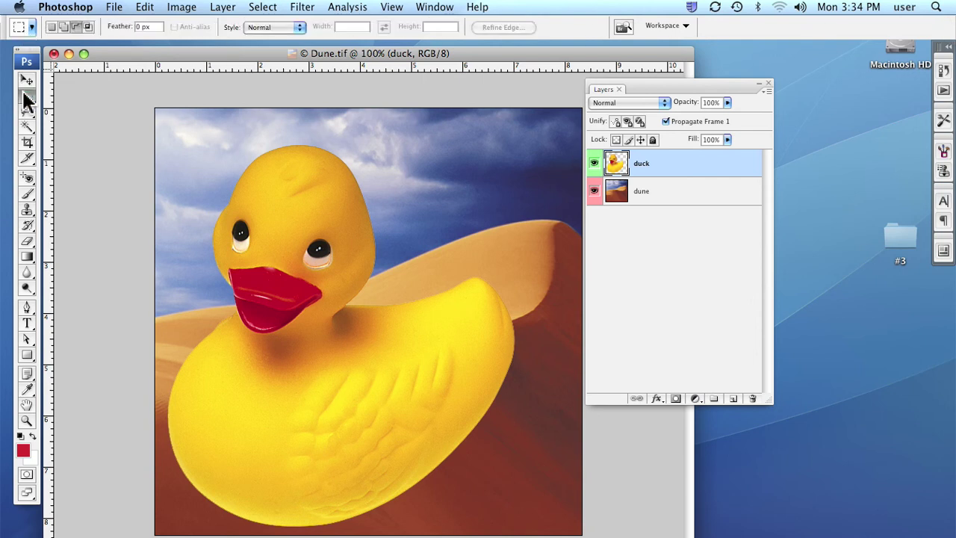
pyautogui.click(27, 127)
pyautogui.click(33, 159)
pyautogui.click(30, 224)
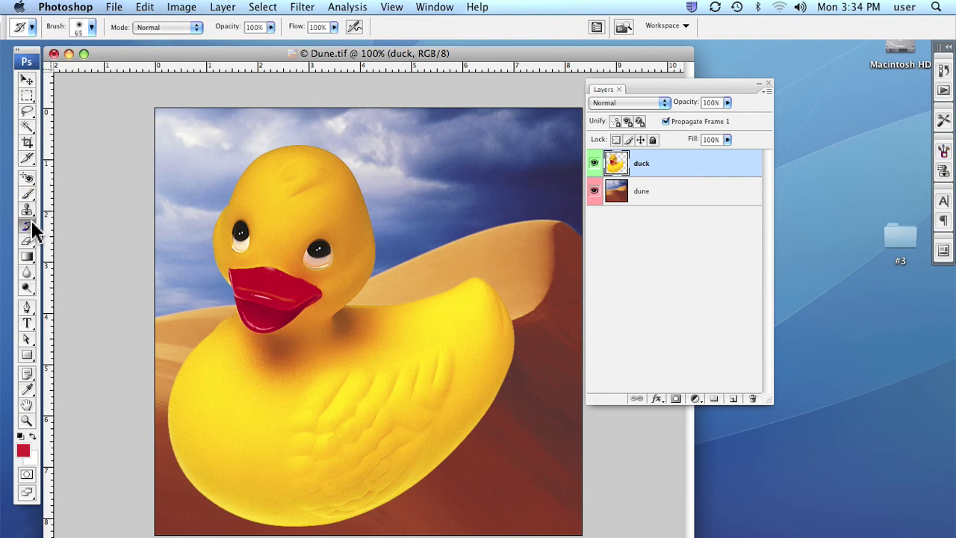
pyautogui.click(25, 274)
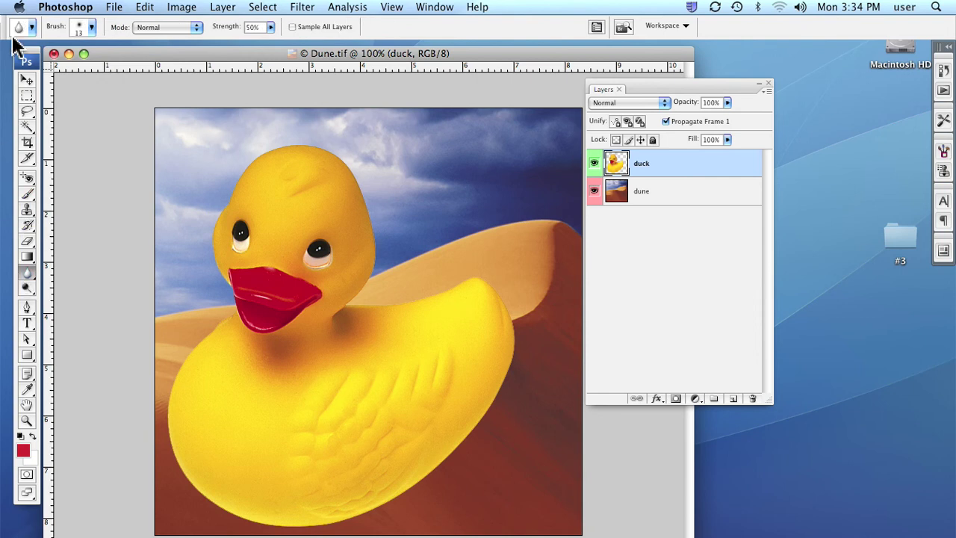
# - Show the Move tool's transform controls, scale the duck to 61.6% with a 21.5° rotation, and reposition it higher over the dunes
pyautogui.click(27, 79)
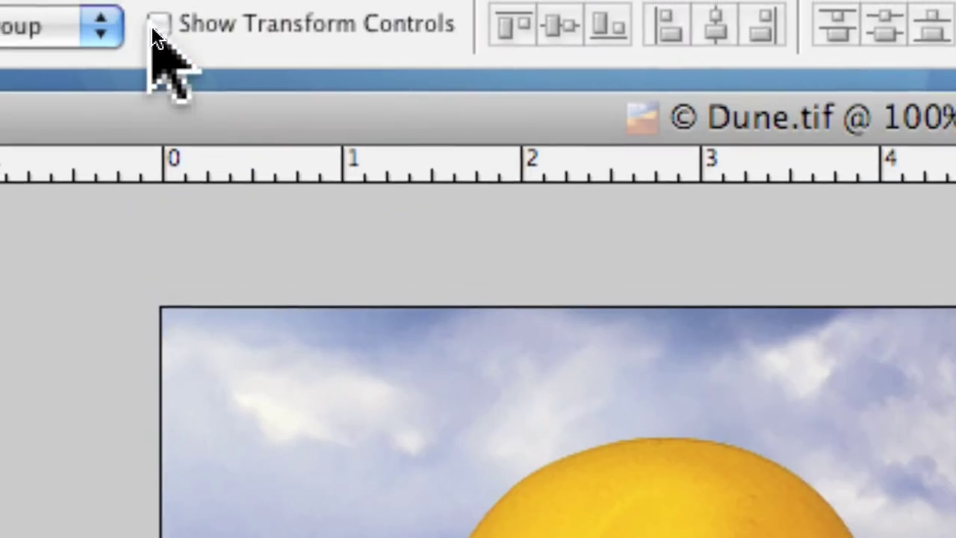
pyautogui.click(160, 11)
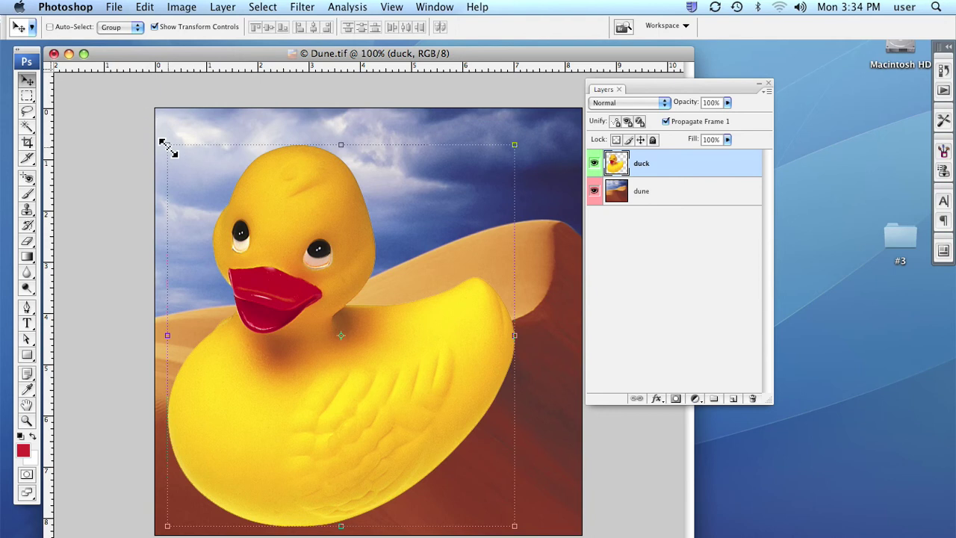
pyautogui.moveTo(169, 148); pyautogui.dragTo(326, 184)
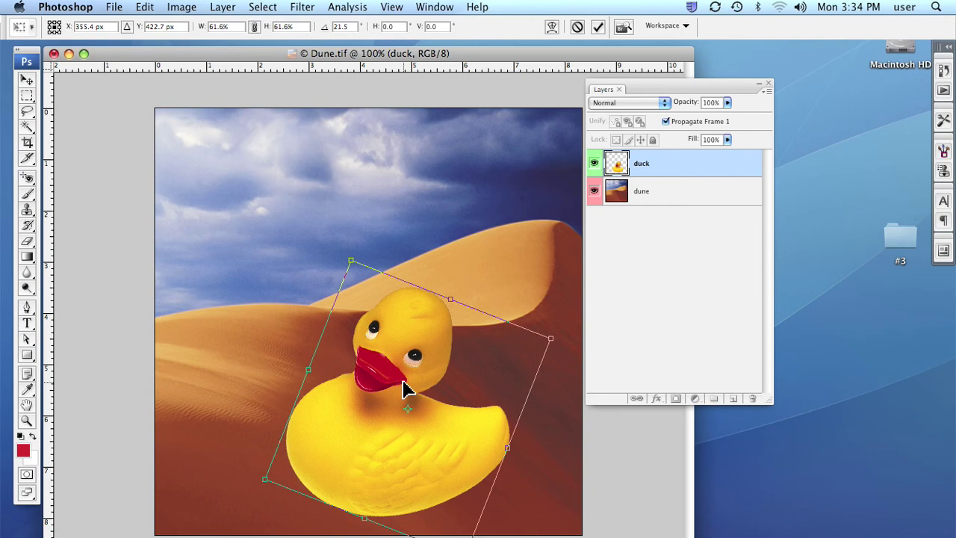
pyautogui.press('Escape')
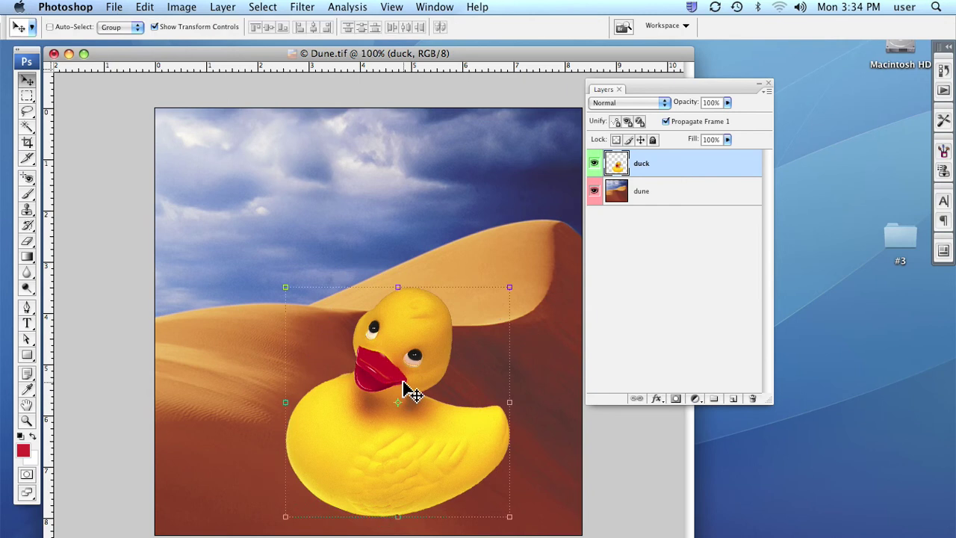
pyautogui.moveTo(401, 379); pyautogui.dragTo(360, 285)
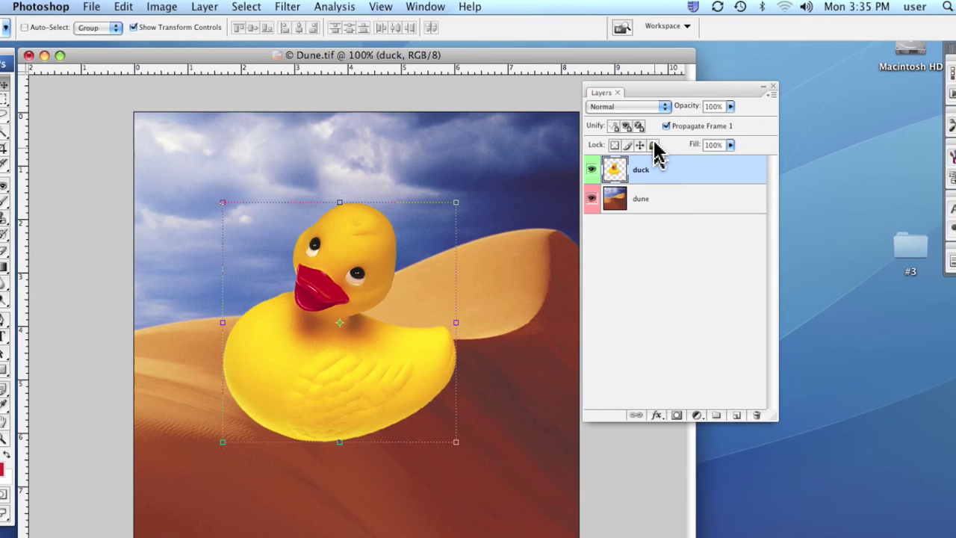
# - Test the full lock on the duck layer by trying to move the duck, and release the lock
pyautogui.click(655, 145)
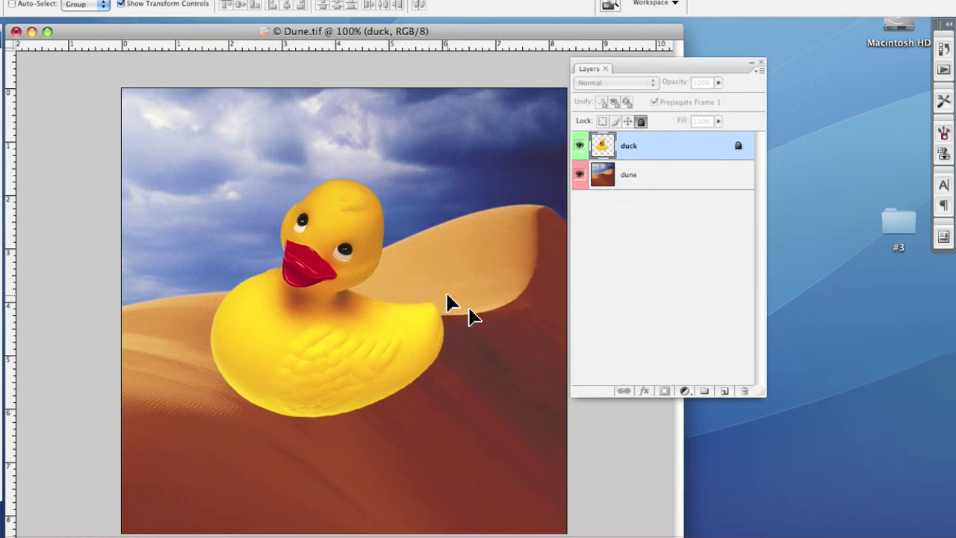
pyautogui.click(483, 333)
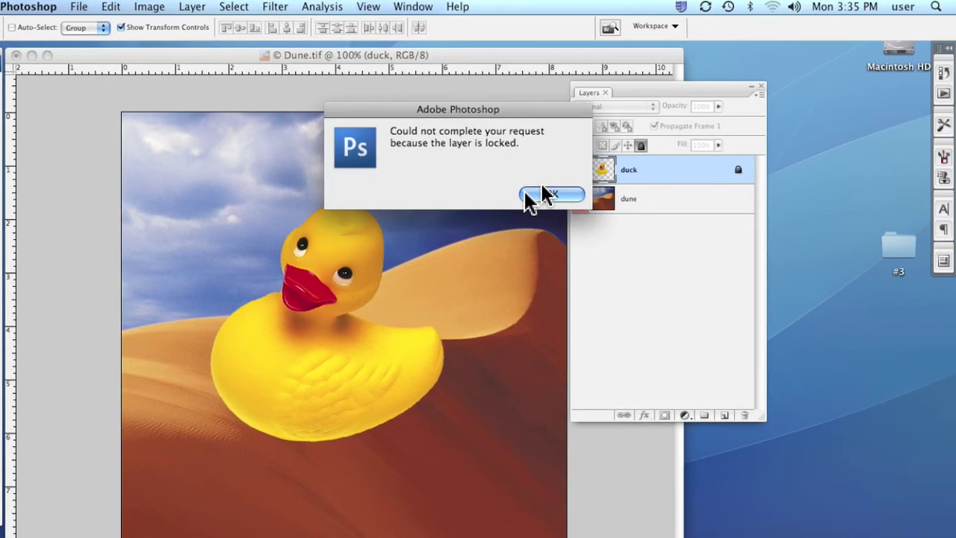
pyautogui.click(550, 171)
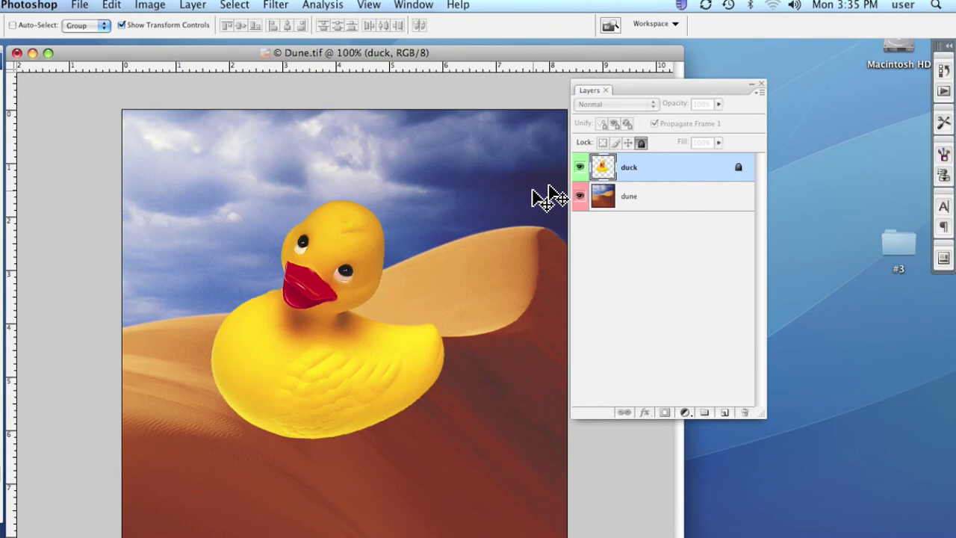
pyautogui.click(645, 145)
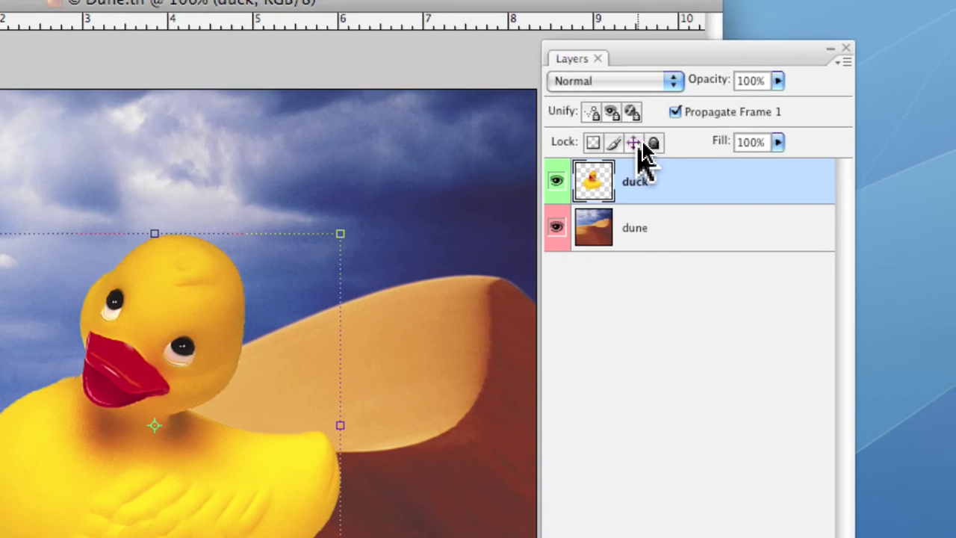
# - Lock only the duck layer's position and try to move the duck
pyautogui.click(636, 142)
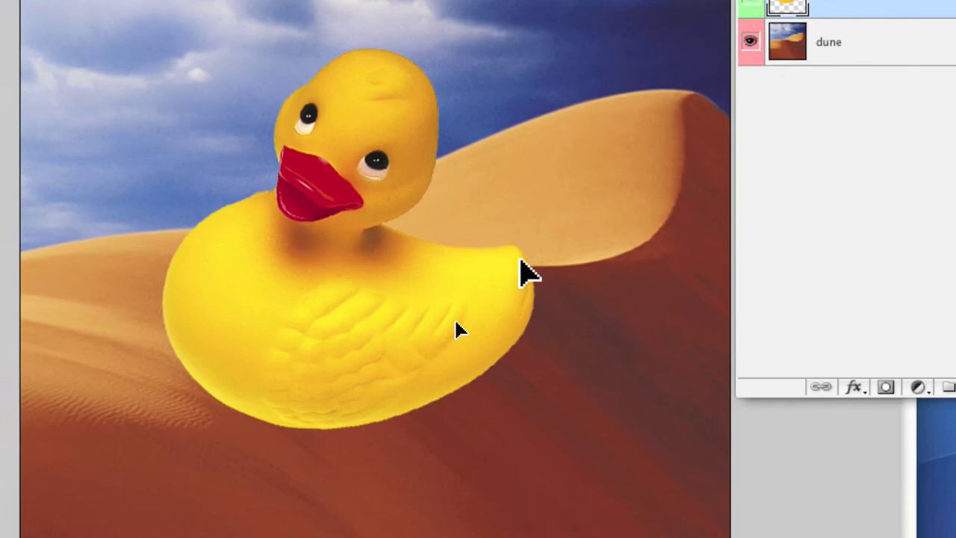
pyautogui.click(520, 263)
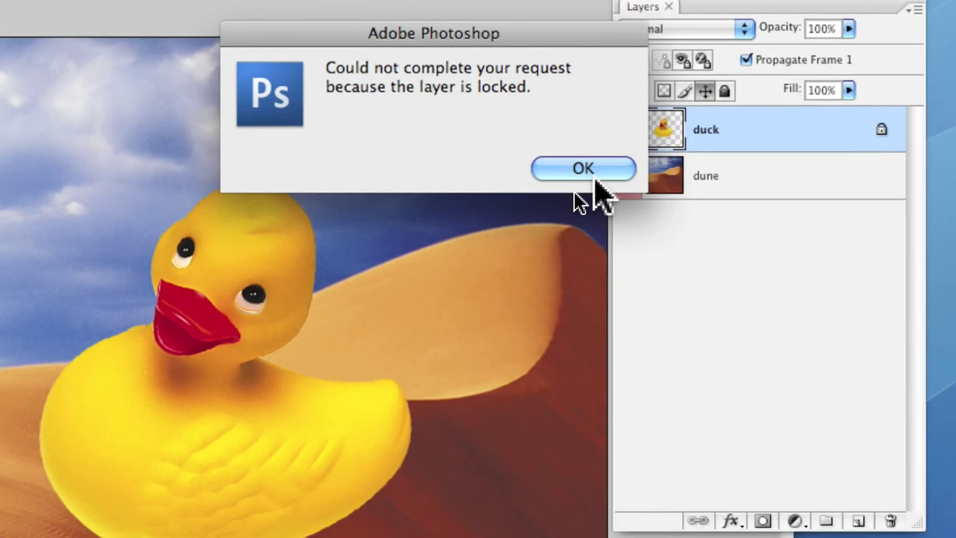
pyautogui.click(586, 176)
pyautogui.click(318, 255)
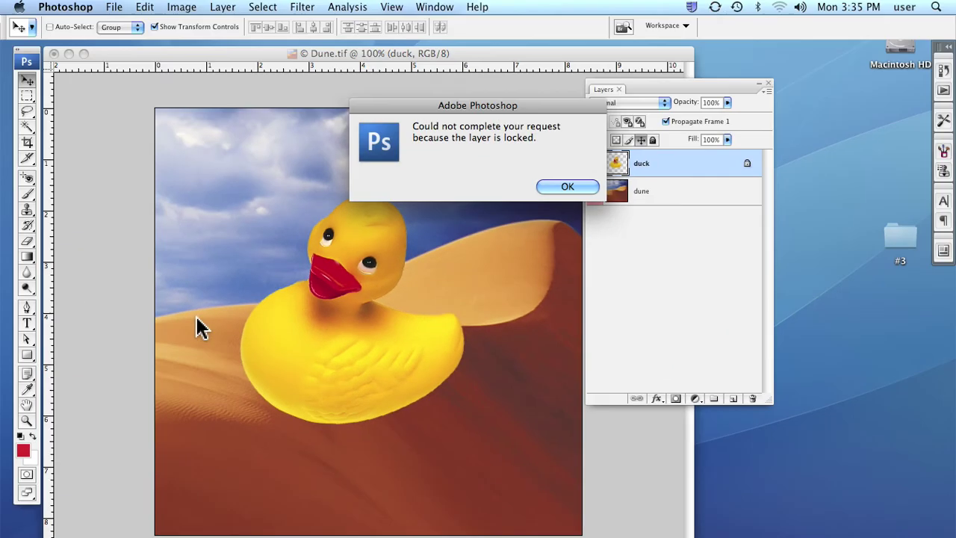
pyautogui.click(577, 187)
# - Brush a freehand red stroke over the position-locked duck layer, undo it, and release the position lock
pyautogui.click(27, 194)
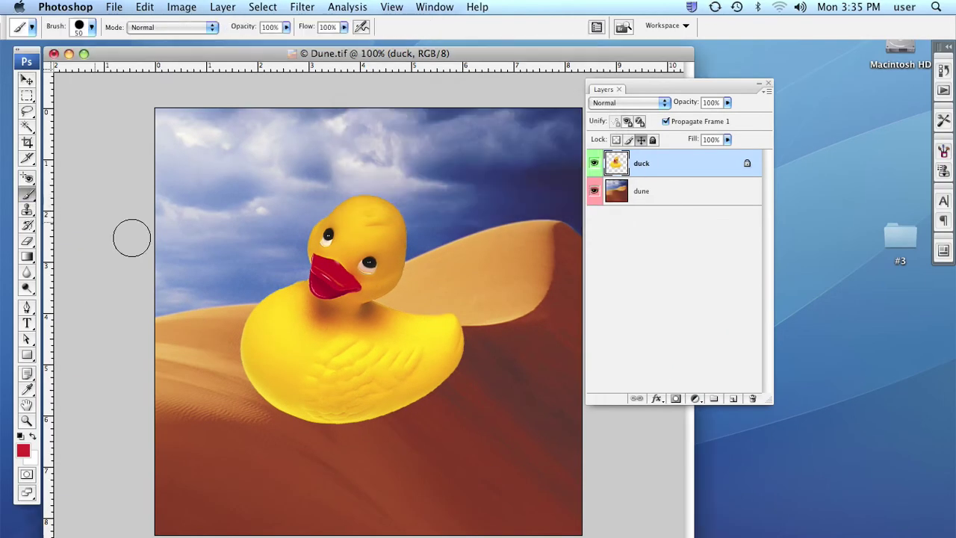
pyautogui.moveTo(293, 165)
pyautogui.mouseDown()
pyautogui.moveTo(514, 373)
pyautogui.moveTo(291, 311)
pyautogui.moveTo(284, 411)
pyautogui.moveTo(221, 355)
pyautogui.moveTo(267, 212)
pyautogui.mouseUp()
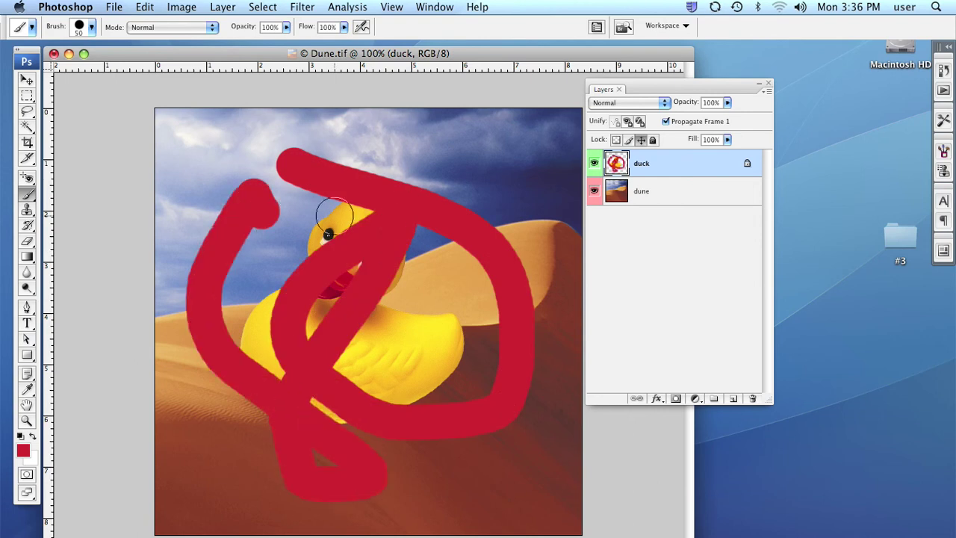
pyautogui.press('super+z')
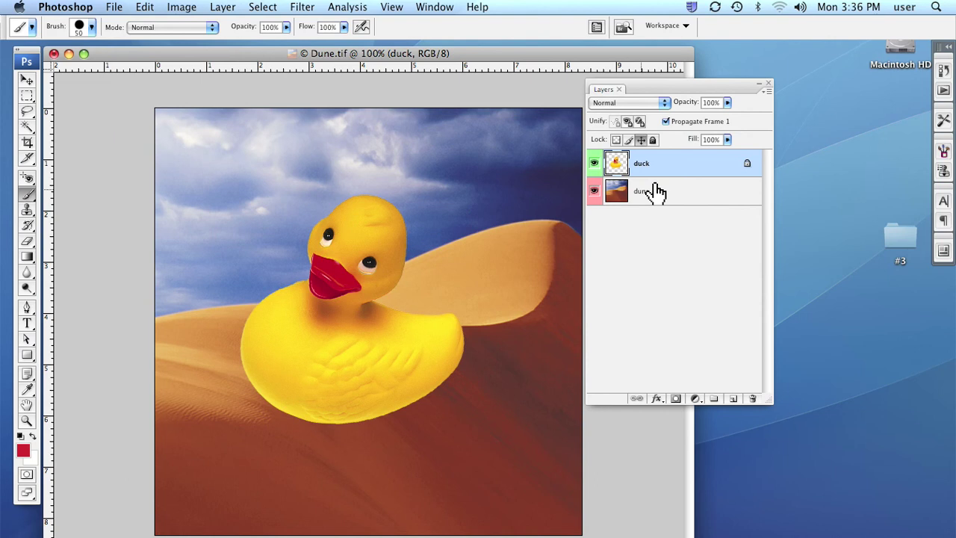
pyautogui.click(641, 142)
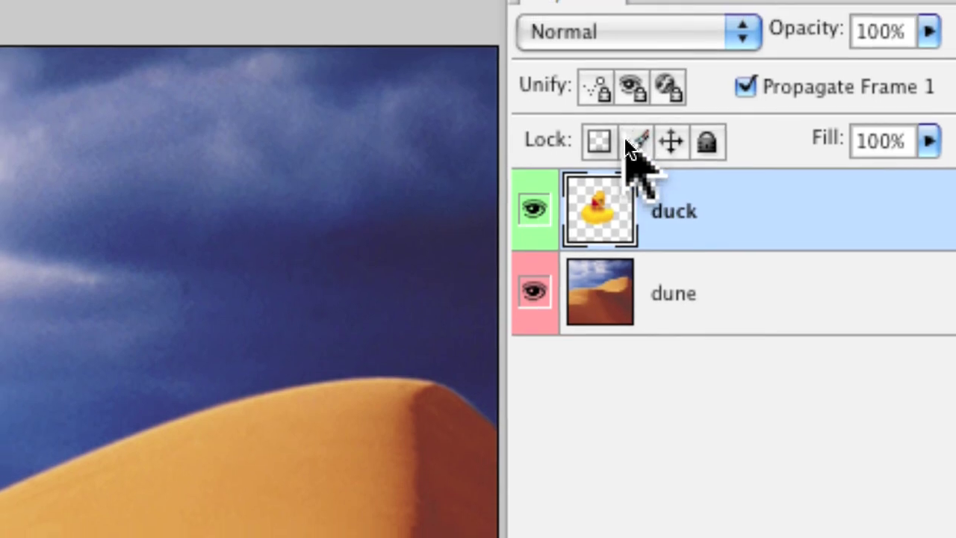
# - Lock the duck layer's image pixels and move the duck up and to the left, over the sky
pyautogui.click(621, 121)
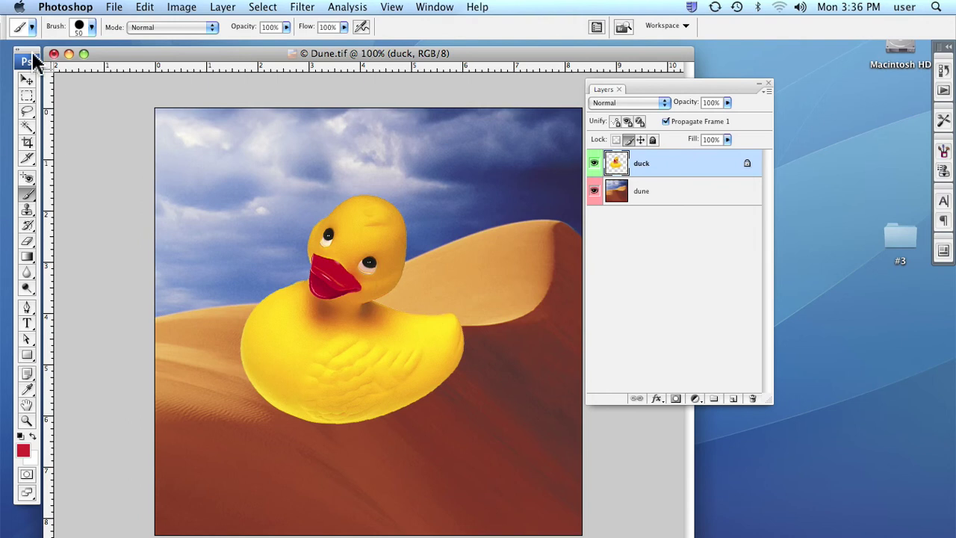
pyautogui.click(27, 79)
pyautogui.moveTo(293, 261)
pyautogui.mouseDown()
pyautogui.moveTo(419, 346)
pyautogui.moveTo(263, 239)
pyautogui.mouseUp()
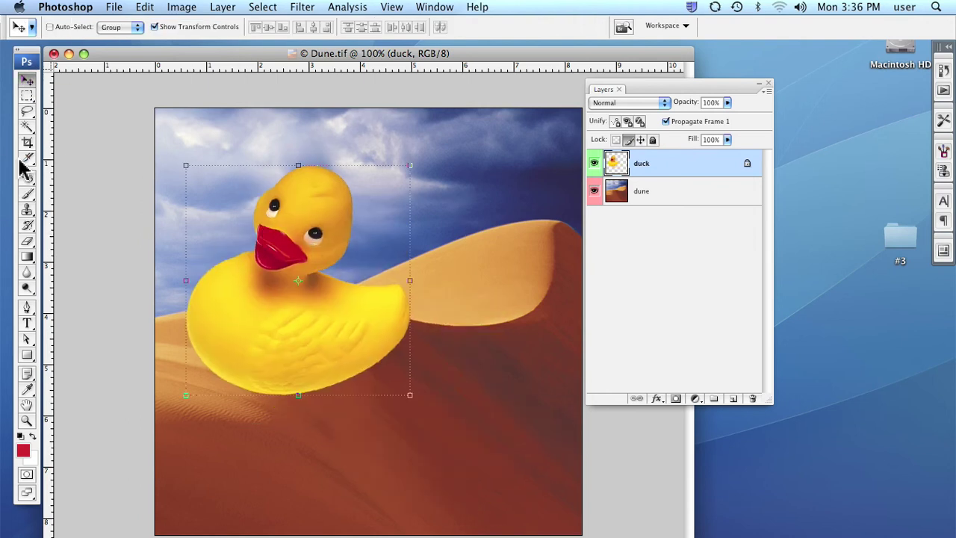
# - Try to paint on the pixel-locked duck layer with the Brush, and release the image pixels lock
pyautogui.click(27, 195)
pyautogui.click(295, 224)
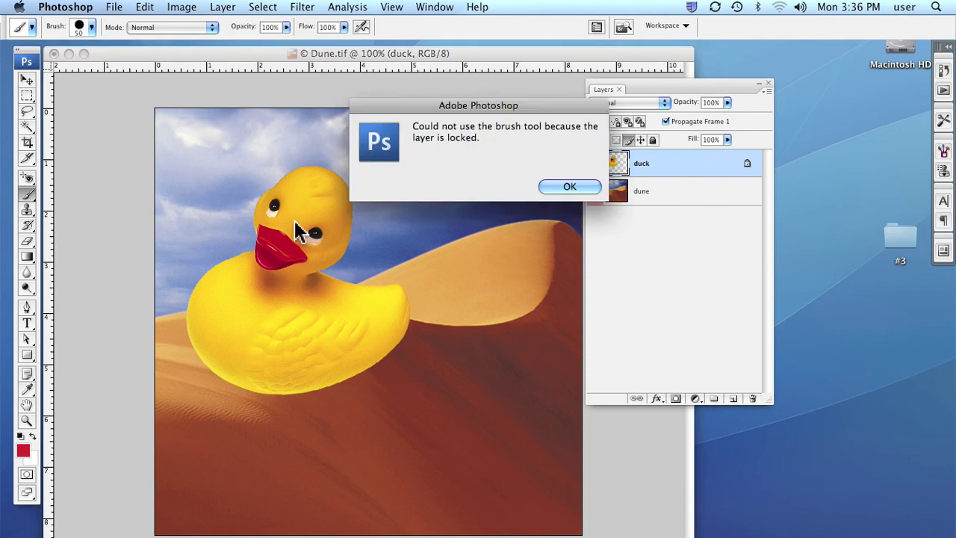
pyautogui.click(588, 192)
pyautogui.click(331, 258)
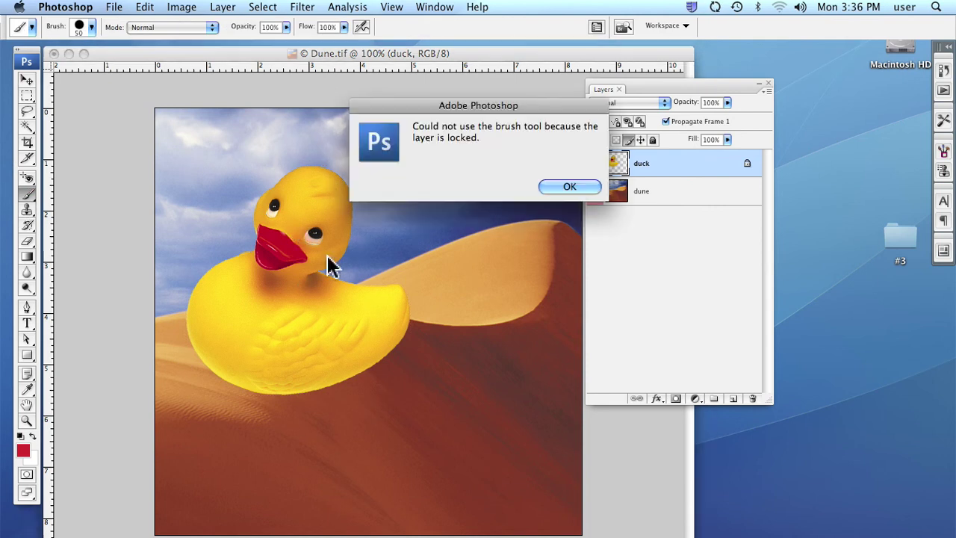
pyautogui.click(568, 187)
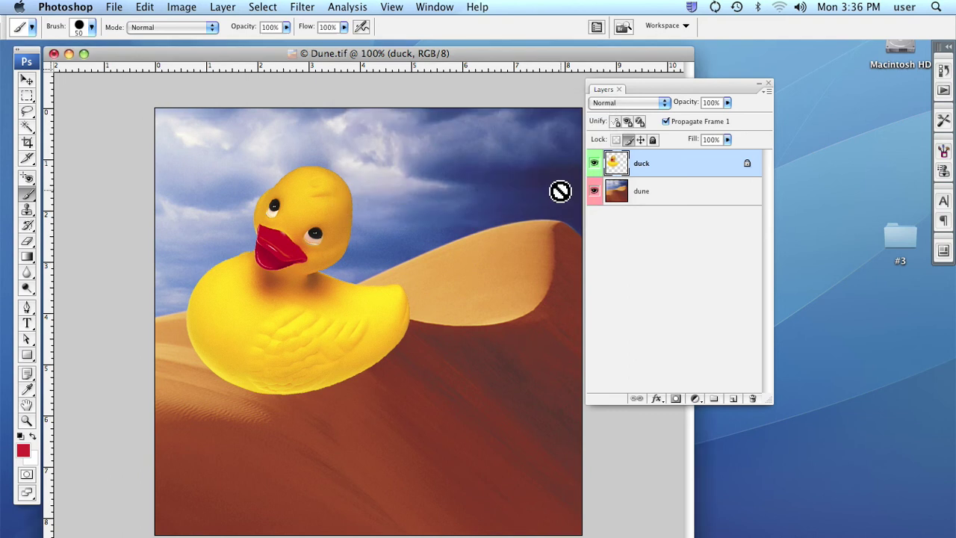
pyautogui.click(629, 140)
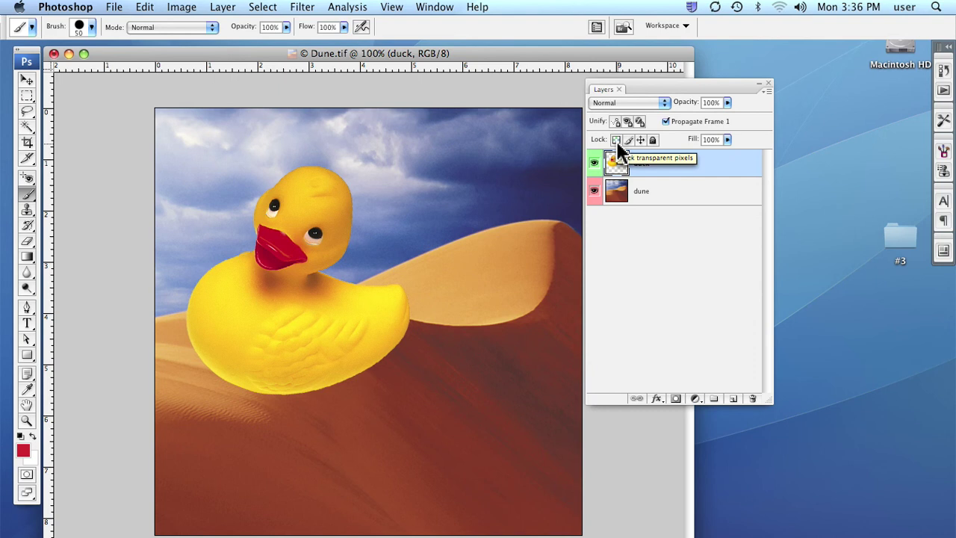
# - Lock the duck layer's transparent pixels and hide the dune layer
pyautogui.click(595, 192)
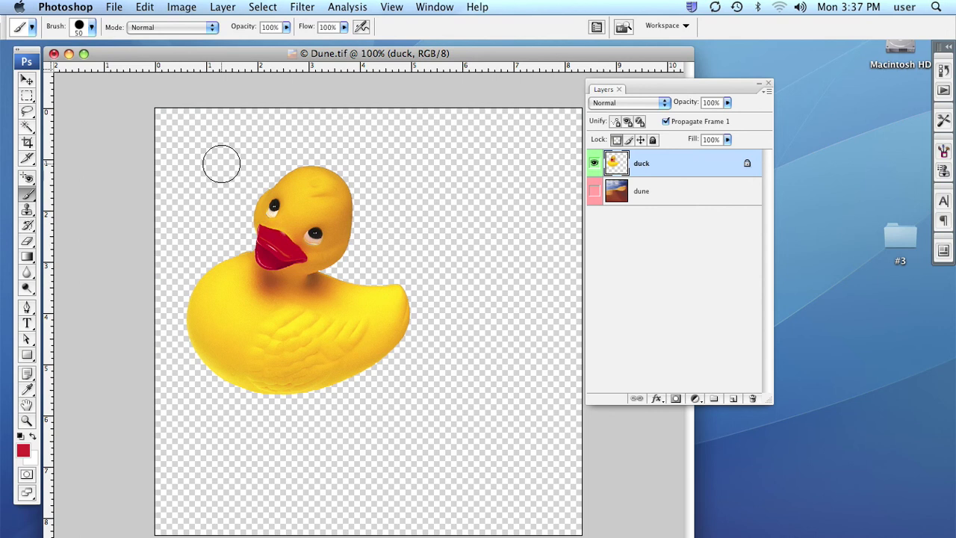
# - Paint several red brush strokes across the duck with its transparent pixels locked, and undo them
pyautogui.moveTo(219, 162)
pyautogui.mouseDown()
pyautogui.moveTo(444, 447)
pyautogui.moveTo(256, 371)
pyautogui.moveTo(125, 270)
pyautogui.moveTo(436, 298)
pyautogui.mouseUp()
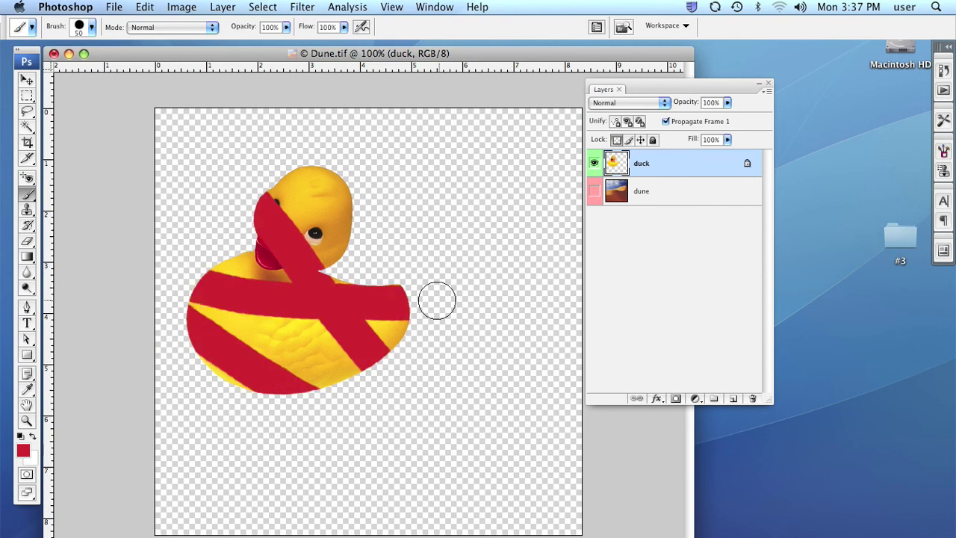
pyautogui.moveTo(338, 160)
pyautogui.mouseDown()
pyautogui.moveTo(256, 187)
pyautogui.moveTo(364, 228)
pyautogui.mouseUp()
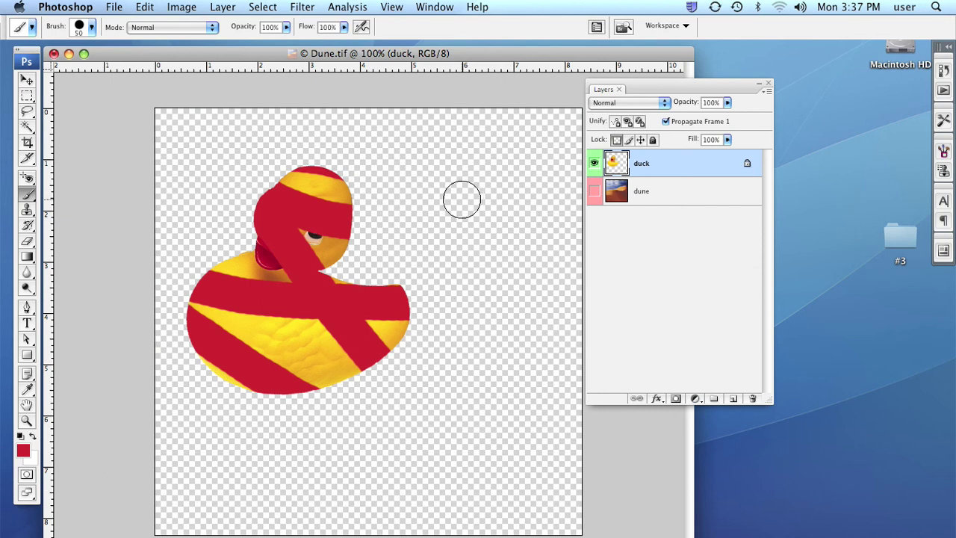
pyautogui.press('F12')
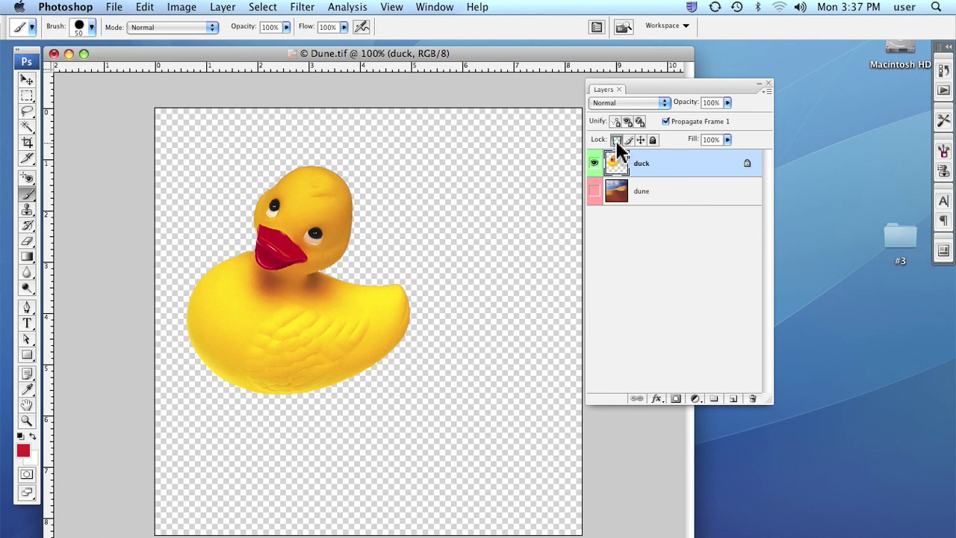
# - Unlock the duck layer's transparent pixels, and brush a red diagonal stroke across the canvas before undoing it
pyautogui.moveTo(185, 158)
pyautogui.mouseDown()
pyautogui.moveTo(273, 192)
pyautogui.moveTo(517, 401)
pyautogui.mouseUp()
pyautogui.moveTo(529, 159)
pyautogui.mouseDown()
pyautogui.moveTo(363, 497)
pyautogui.moveTo(267, 471)
pyautogui.mouseUp()
pyautogui.press('super+z')
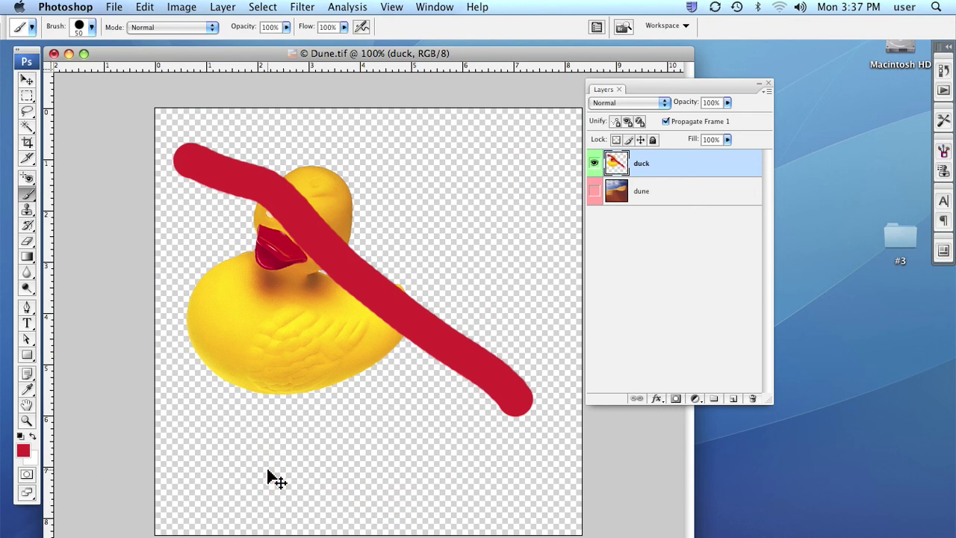
pyautogui.press('super+alt+z')
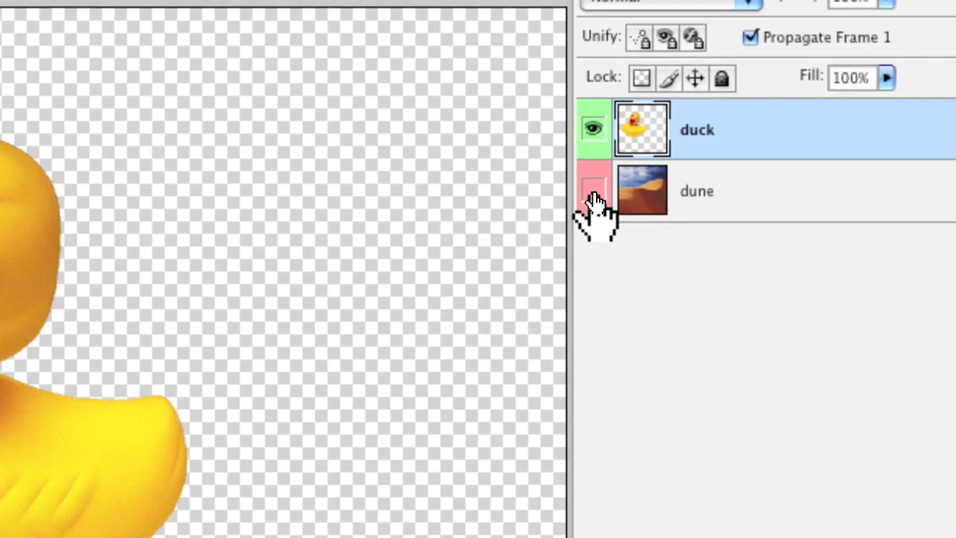
# - Toggle the dune layer's visibility to view the duck with and without its background
pyautogui.click(713, 186)
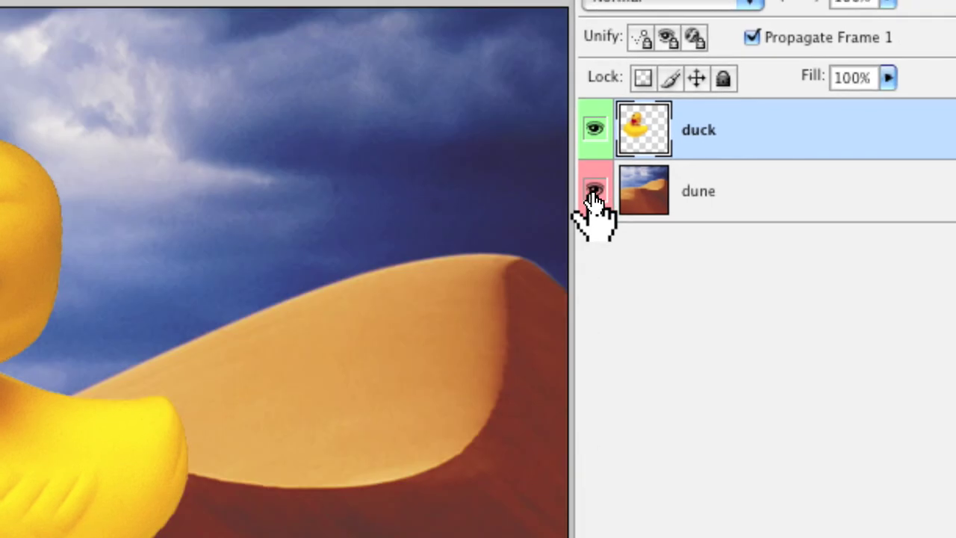
pyautogui.click(593, 193)
pyautogui.click(594, 194)
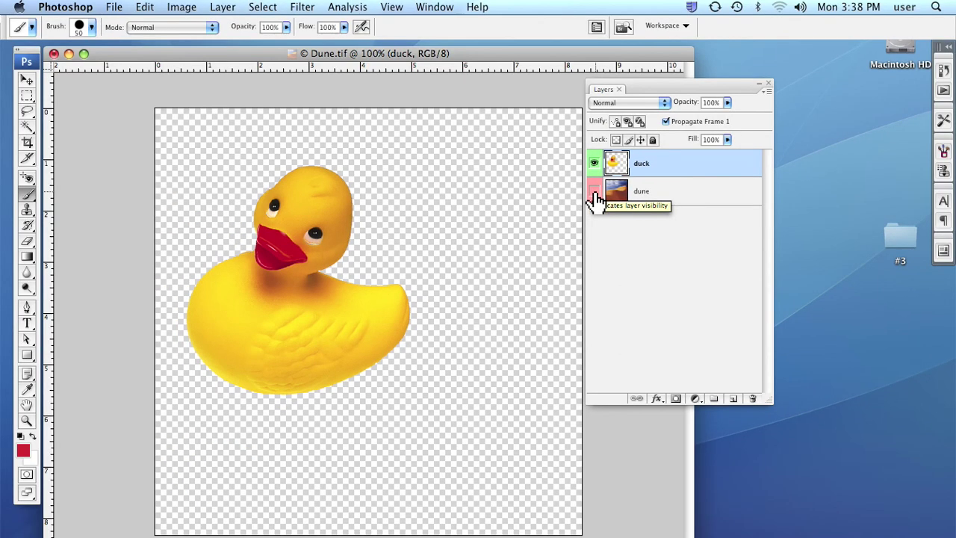
# - Show the dune layer and move it above the duck layer in the stacking order
pyautogui.click(594, 195)
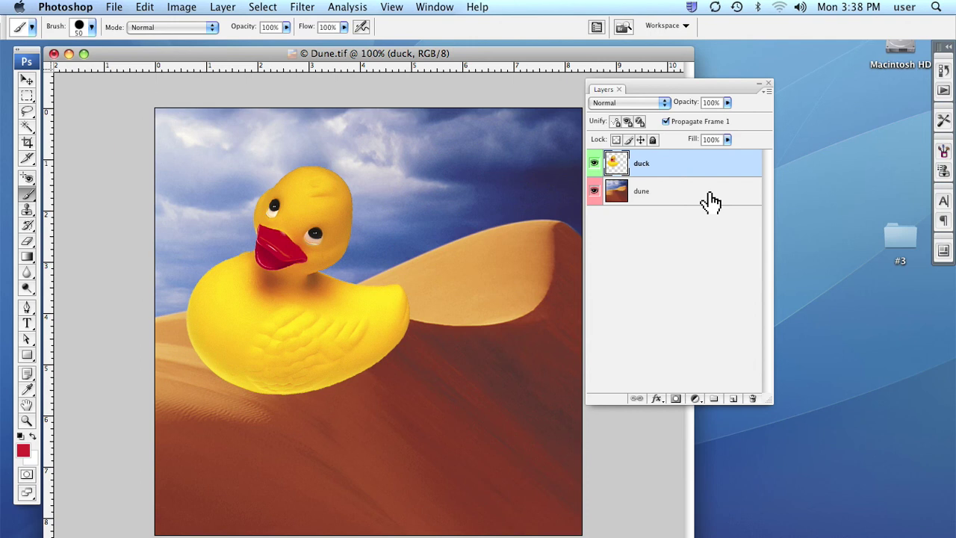
pyautogui.moveTo(710, 200); pyautogui.dragTo(700, 165)
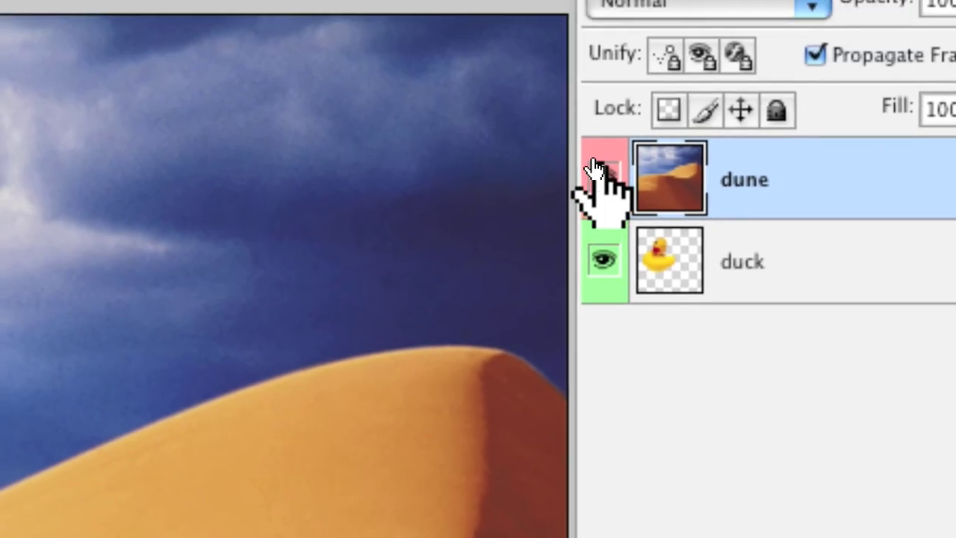
# - Toggle the dune layer's visibility to compare it with the duck underneath, and move the duck layer back on top
pyautogui.click(598, 171)
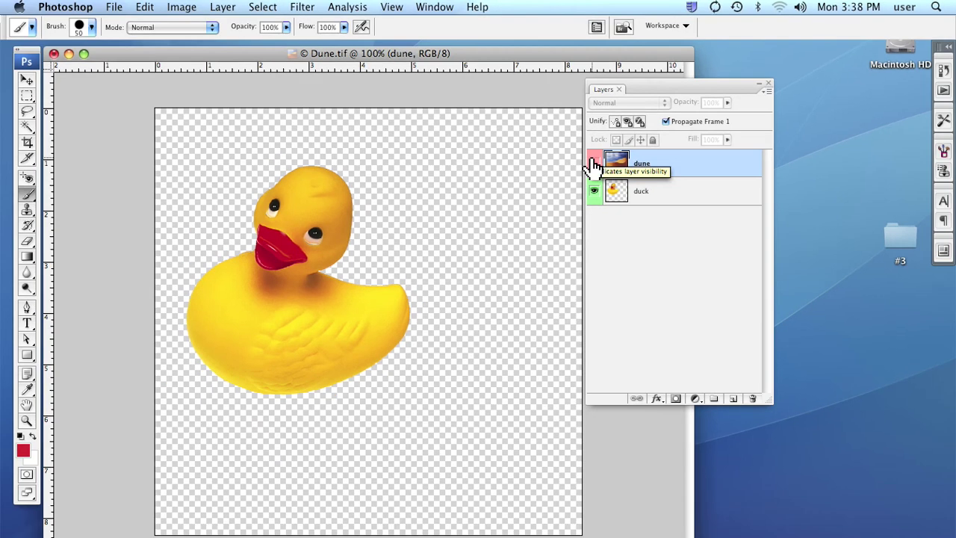
pyautogui.click(593, 165)
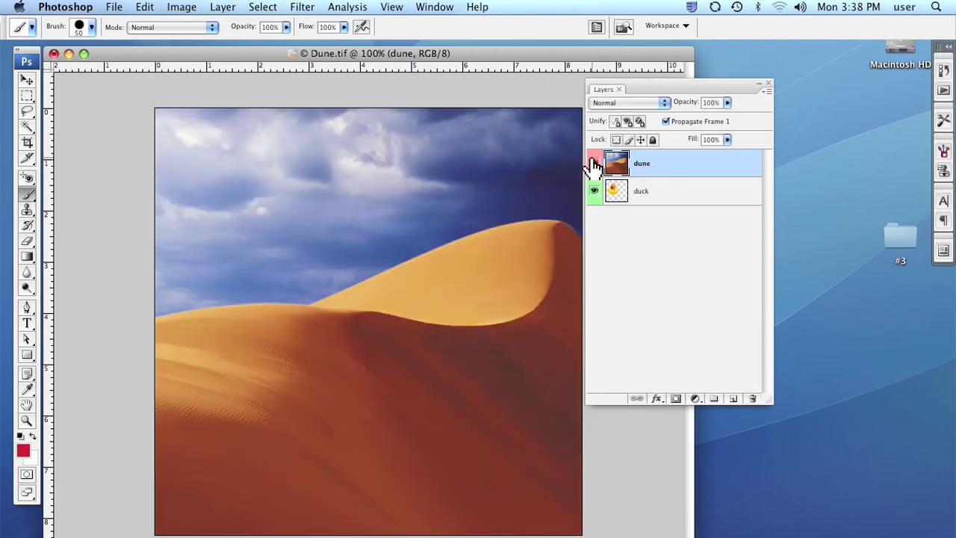
pyautogui.click(593, 164)
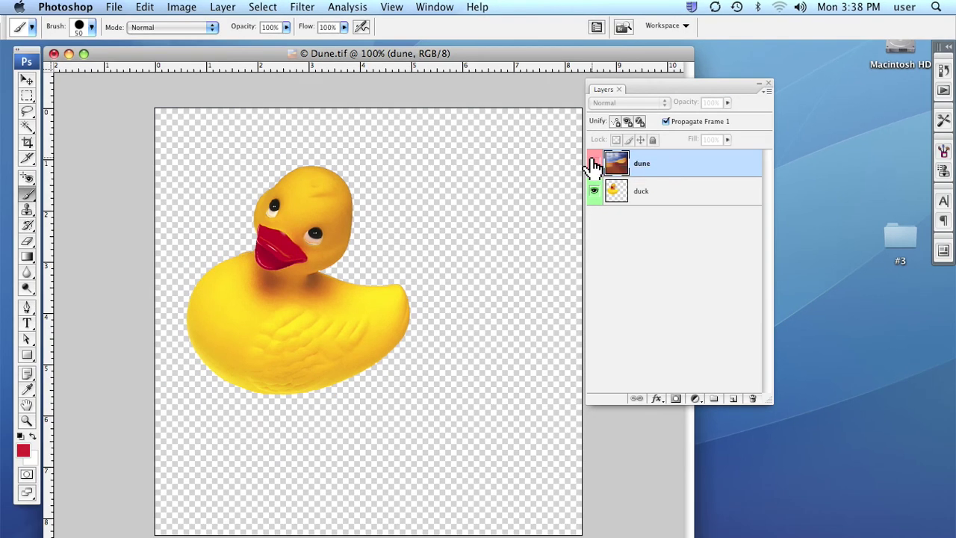
pyautogui.click(593, 164)
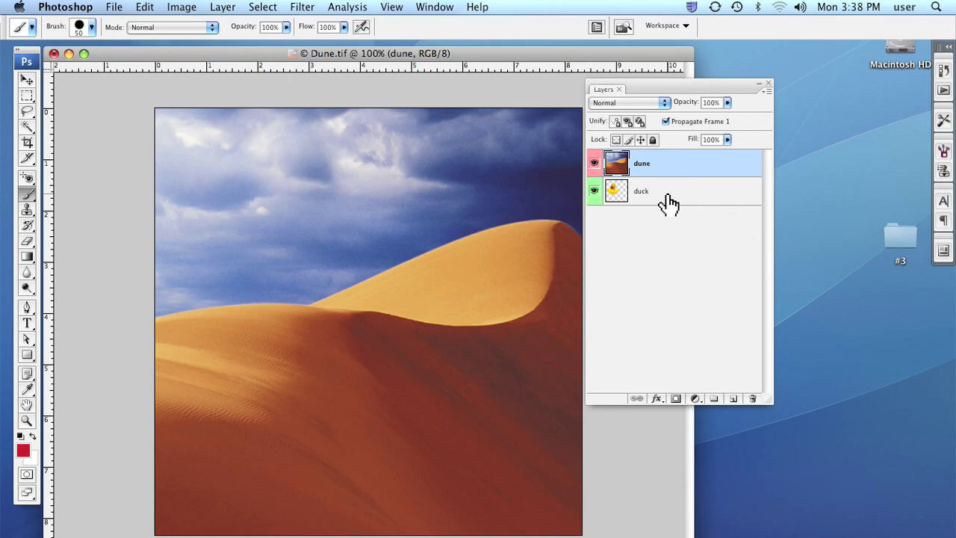
pyautogui.moveTo(664, 157); pyautogui.dragTo(663, 154)
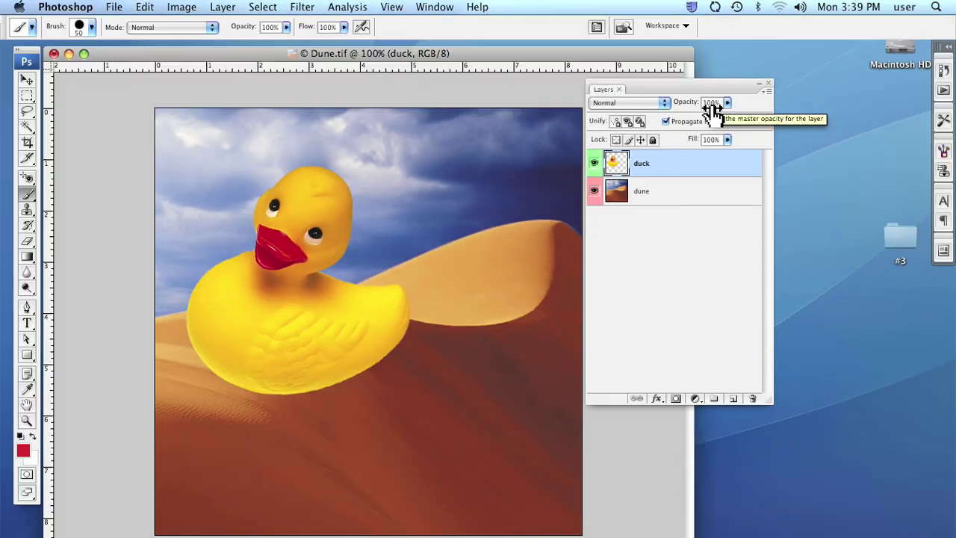
# - Try reduced opacities on the duck layer, including 29% and 74%, and return its opacity to 100%
pyautogui.click(727, 103)
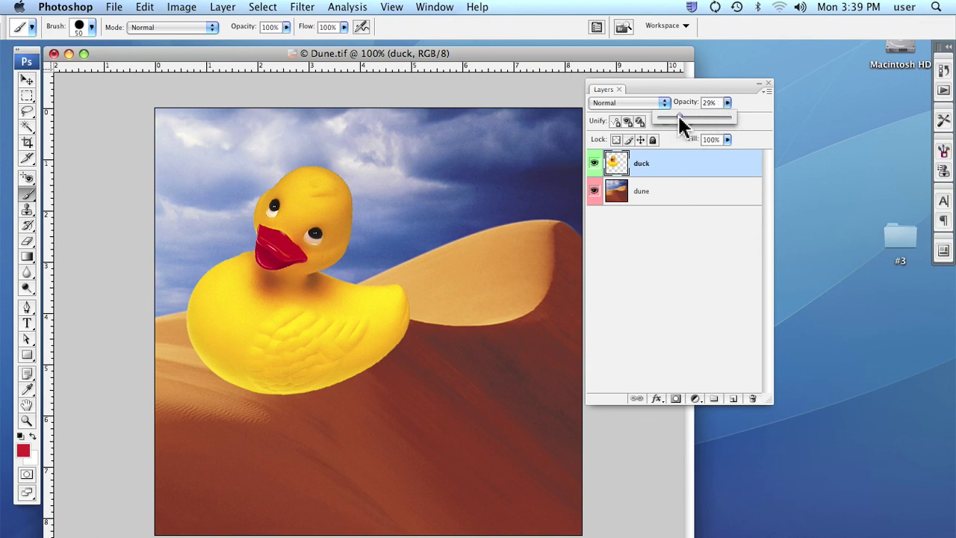
pyautogui.moveTo(679, 116); pyautogui.dragTo(674, 116)
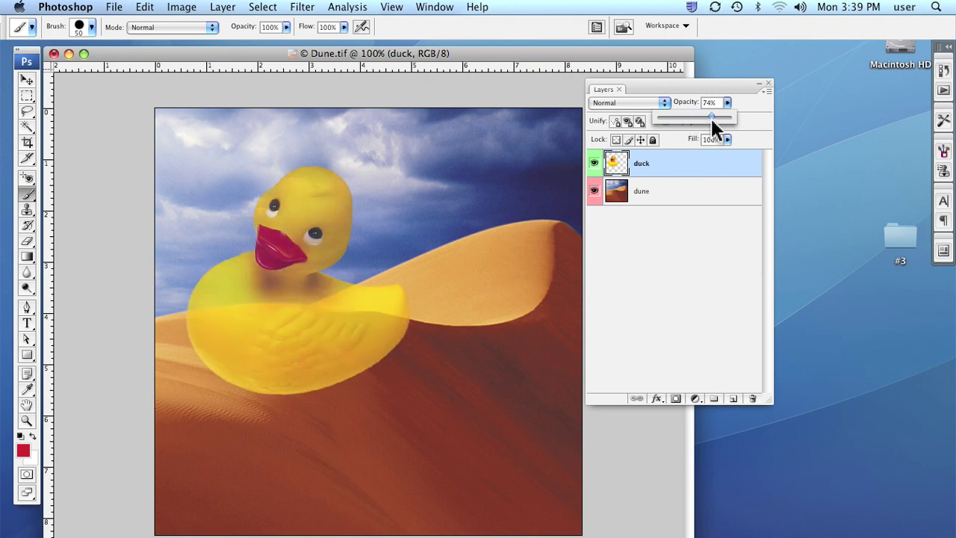
pyautogui.moveTo(708, 116); pyautogui.dragTo(733, 116)
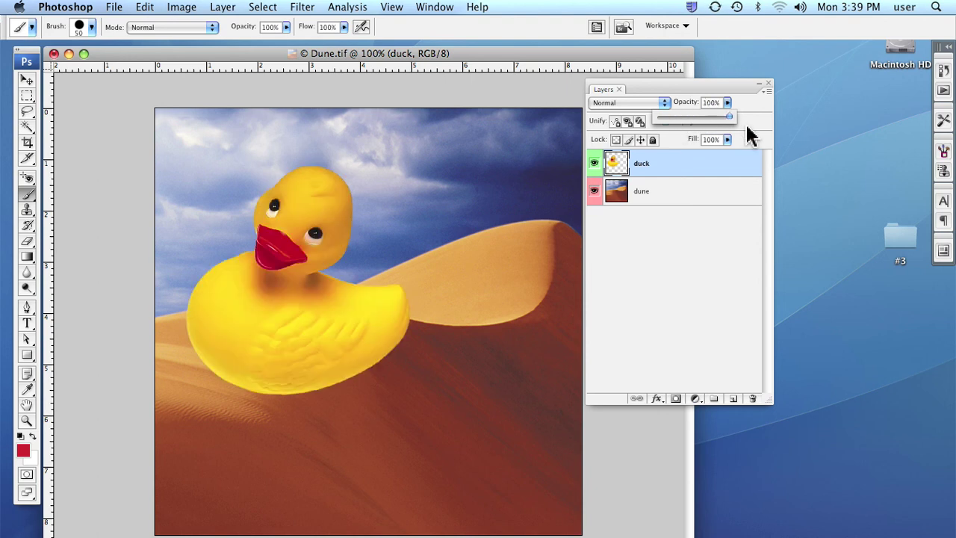
# - Try reduced fill values on the duck layer, including 70% and 47%, and return its fill to 100%
pyautogui.click(727, 141)
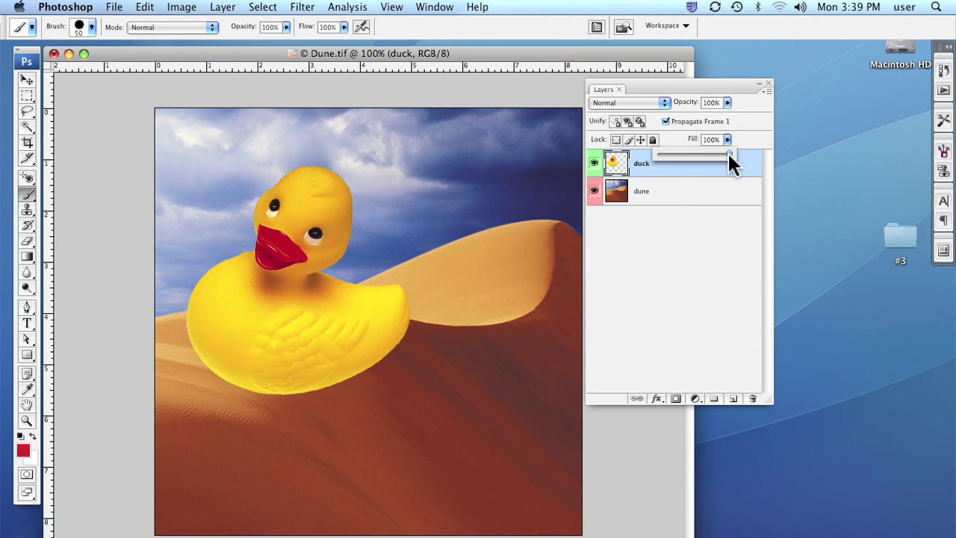
pyautogui.moveTo(729, 155); pyautogui.dragTo(683, 158)
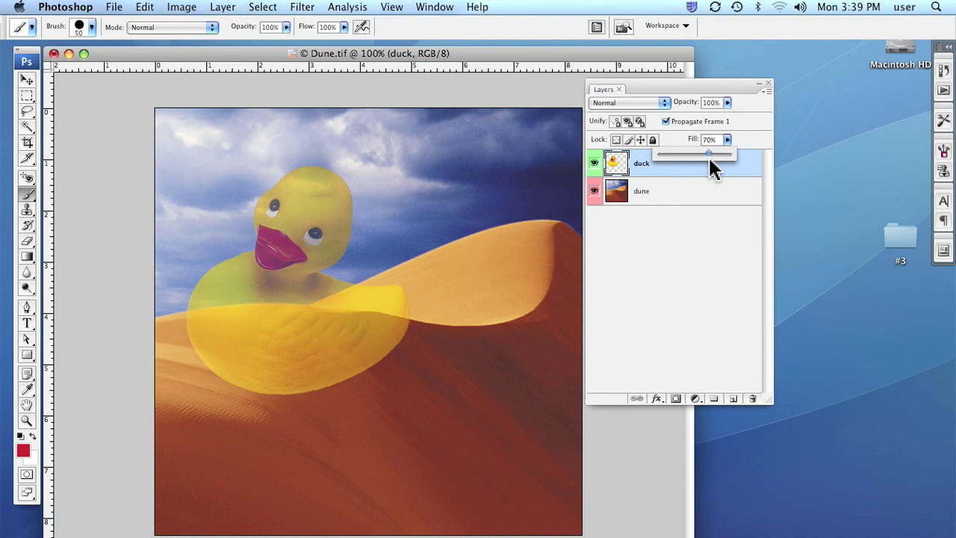
pyautogui.moveTo(710, 159); pyautogui.dragTo(689, 157)
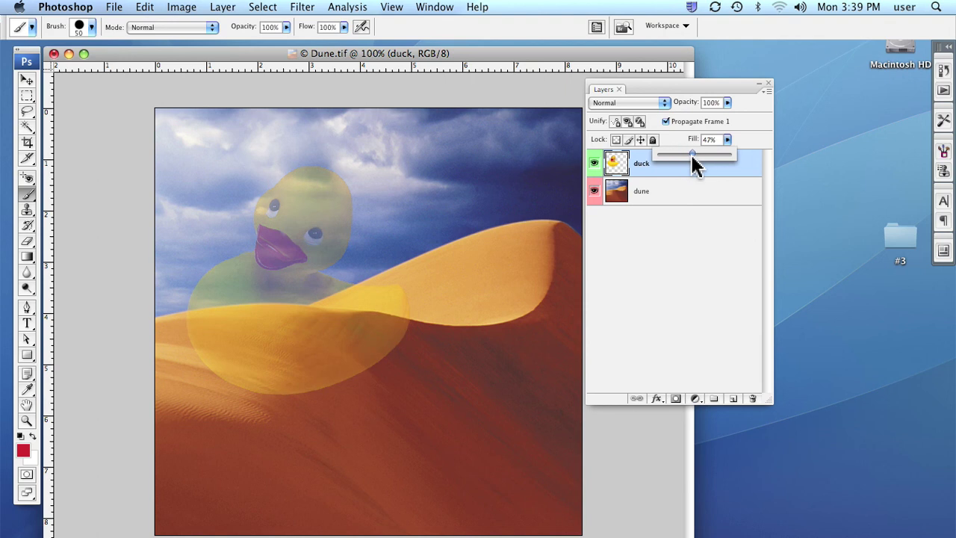
pyautogui.moveTo(705, 156); pyautogui.dragTo(681, 168)
pyautogui.moveTo(681, 165); pyautogui.dragTo(737, 167)
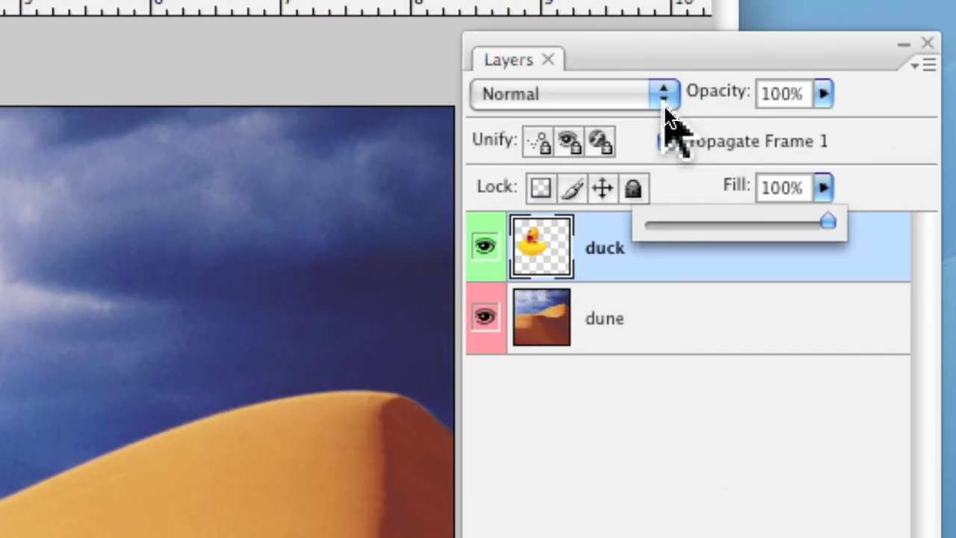
# - Try the Darken, Screen, Vivid Light, Exclusion and Luminosity blend modes on the duck layer, and return it to Normal
pyautogui.click(665, 108)
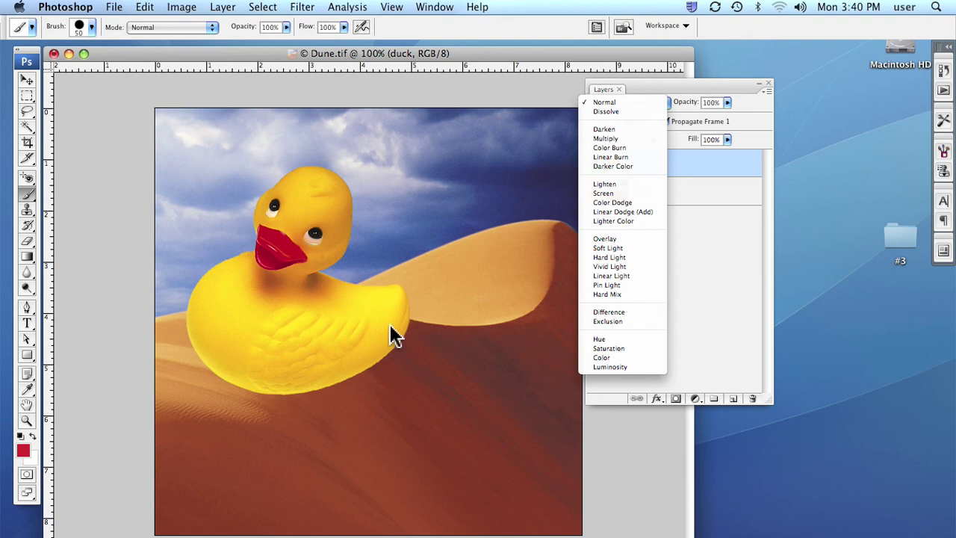
pyautogui.click(603, 130)
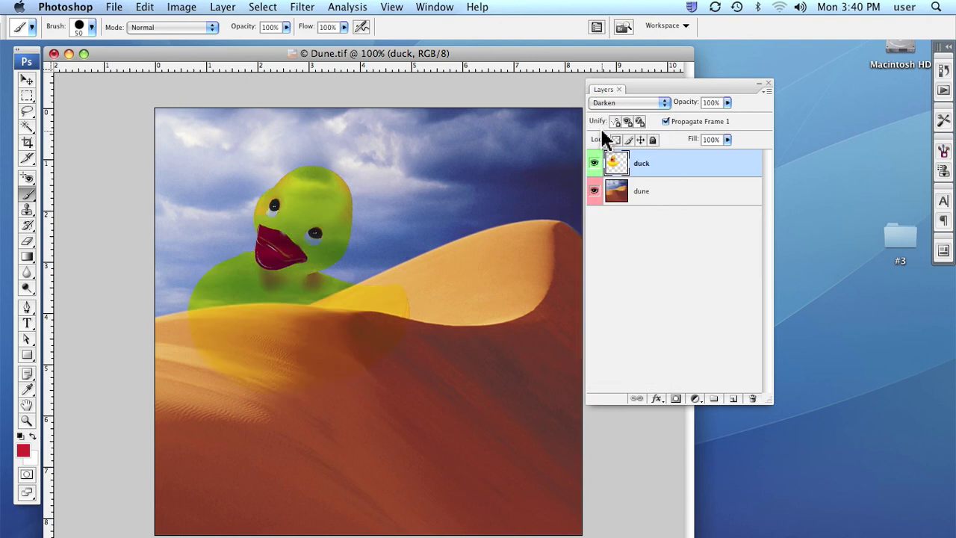
pyautogui.click(664, 103)
pyautogui.click(603, 166)
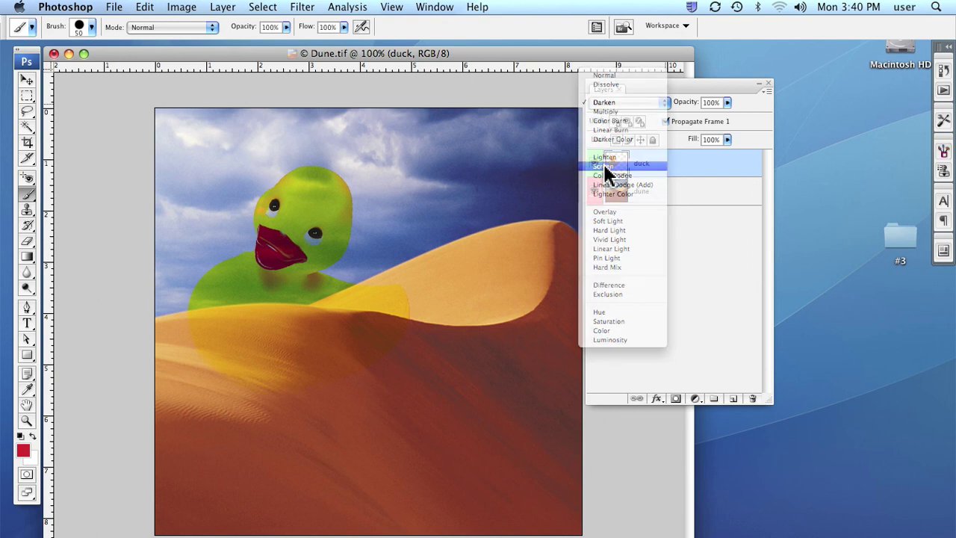
pyautogui.click(664, 103)
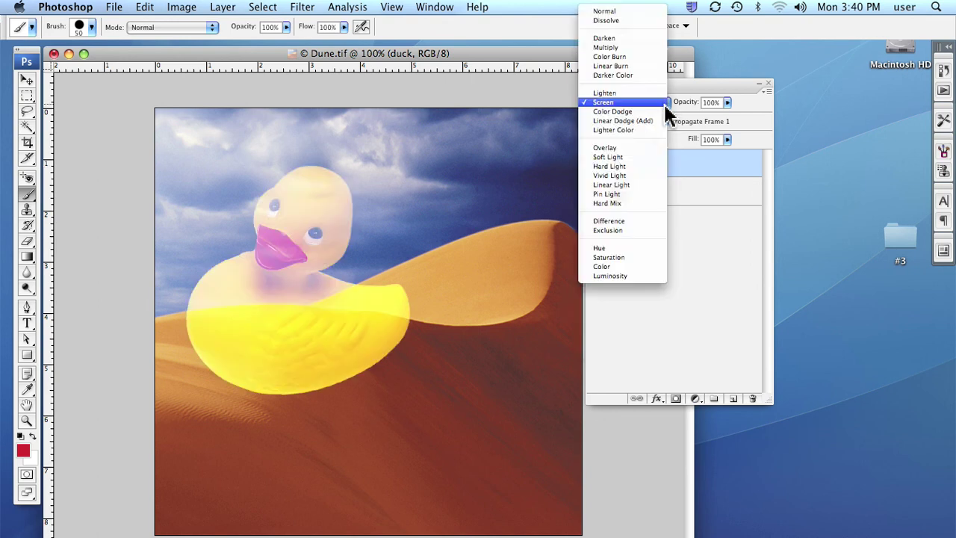
pyautogui.click(622, 176)
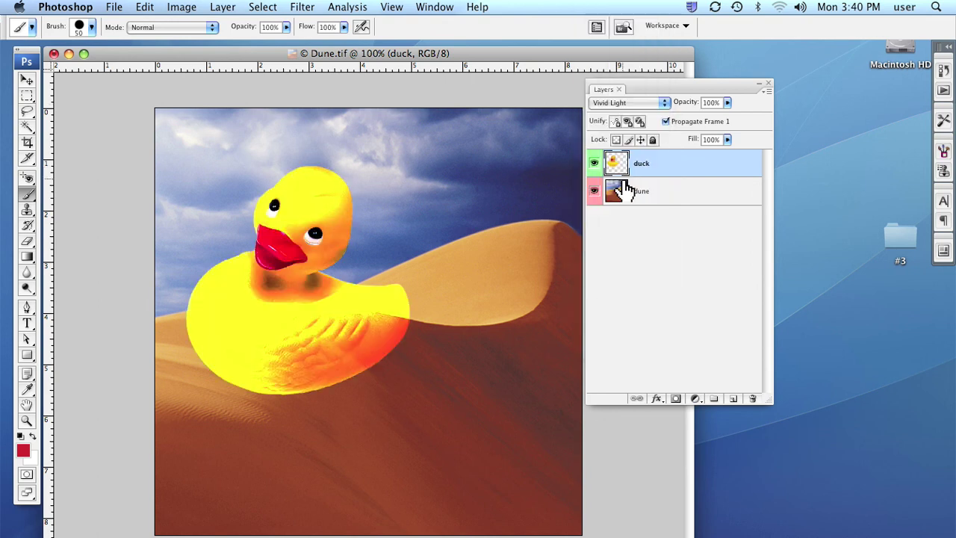
pyautogui.click(667, 103)
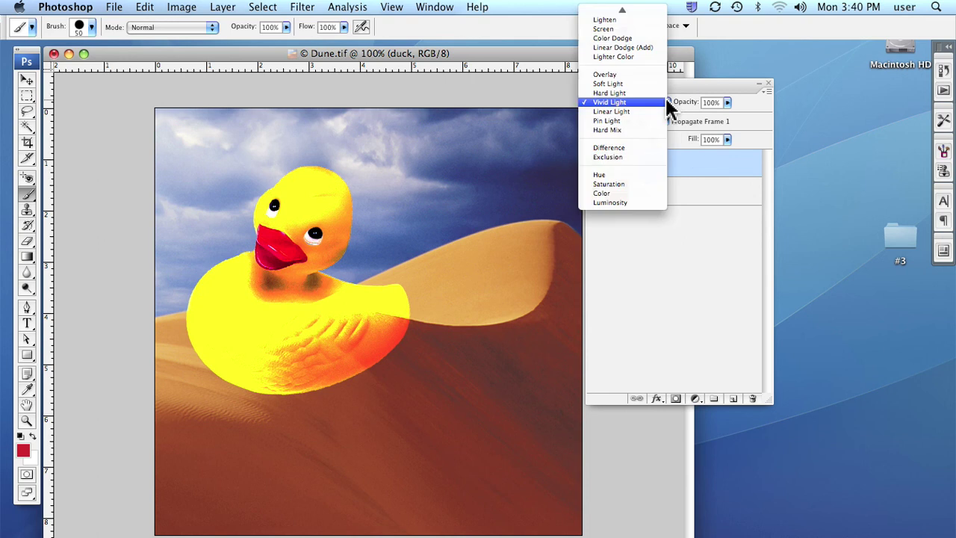
pyautogui.click(632, 155)
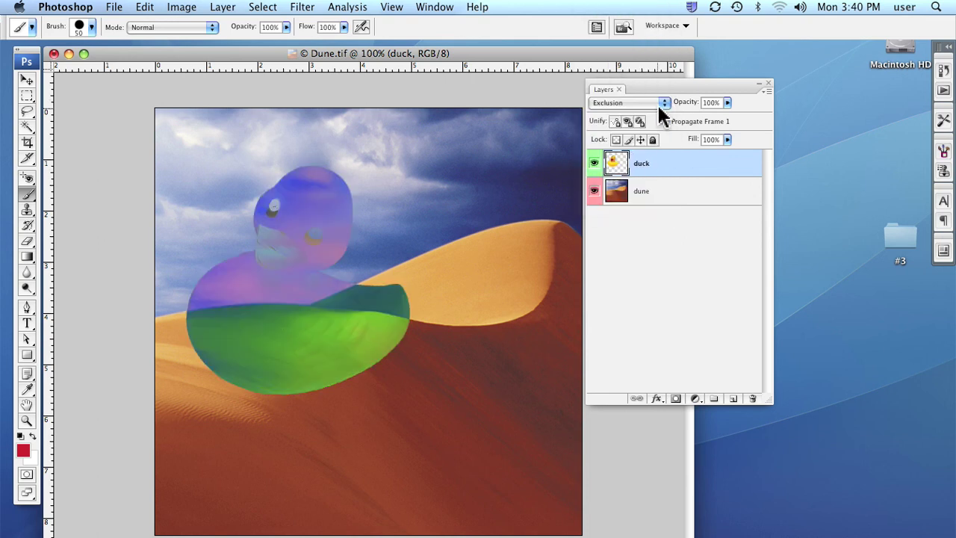
pyautogui.click(661, 103)
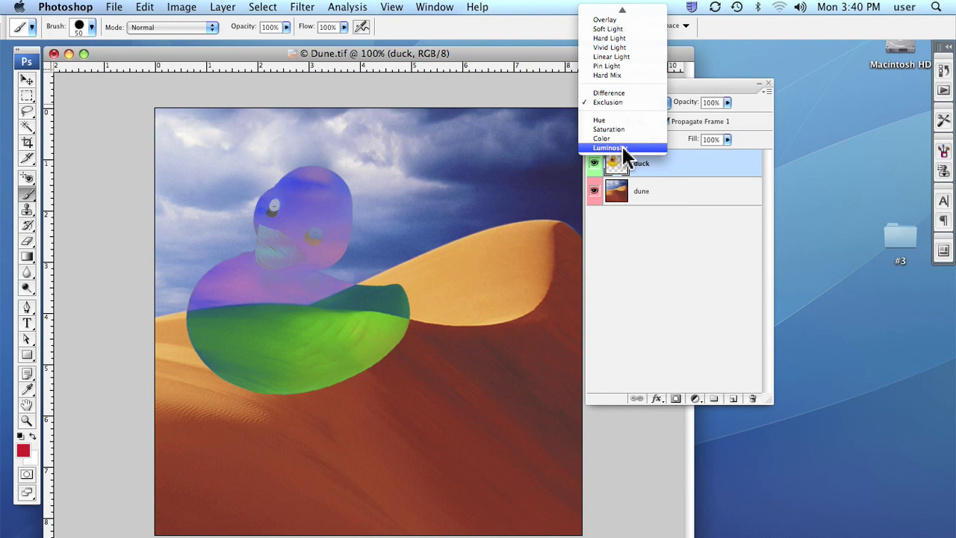
pyautogui.click(648, 147)
pyautogui.click(663, 103)
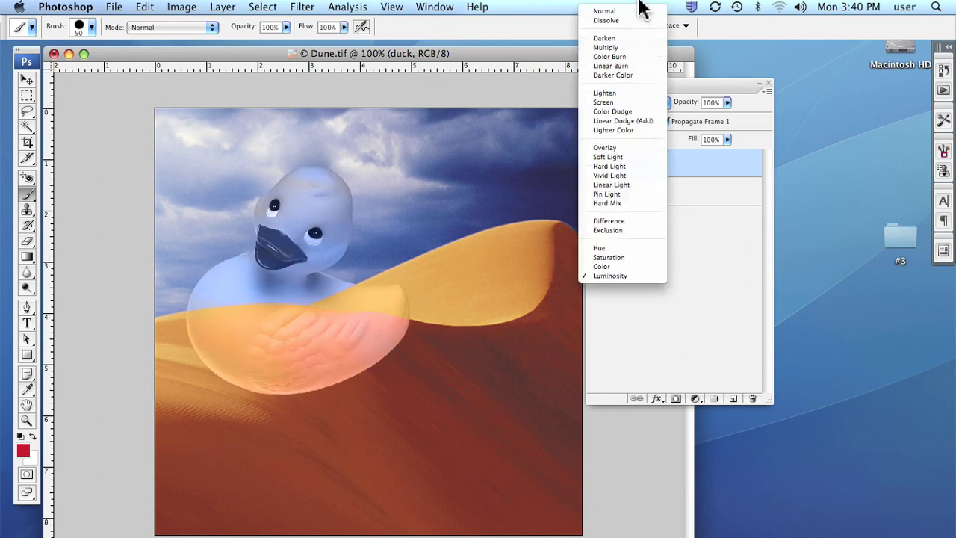
pyautogui.click(625, 12)
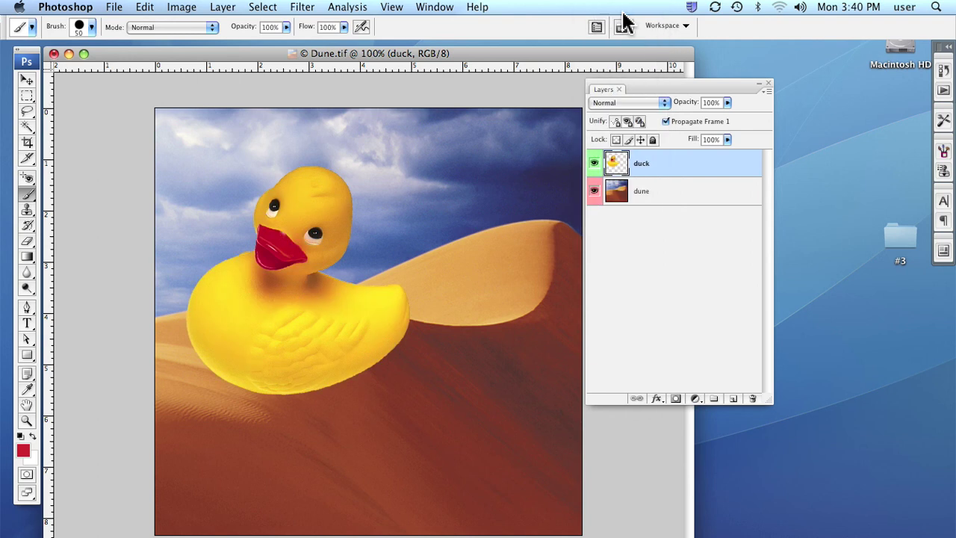